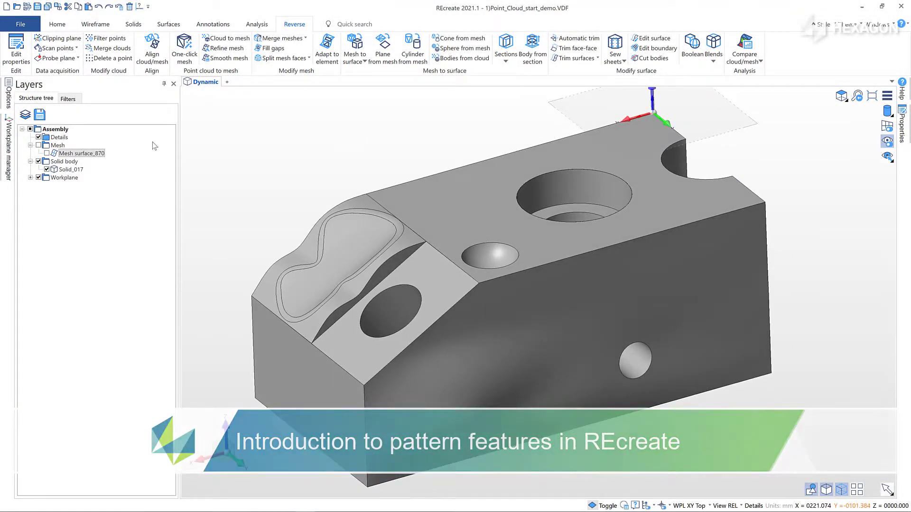
Show the Mesh surface_870 layer and hide Solid_017.
{"action": "left_click", "coordinate": [81, 153]}
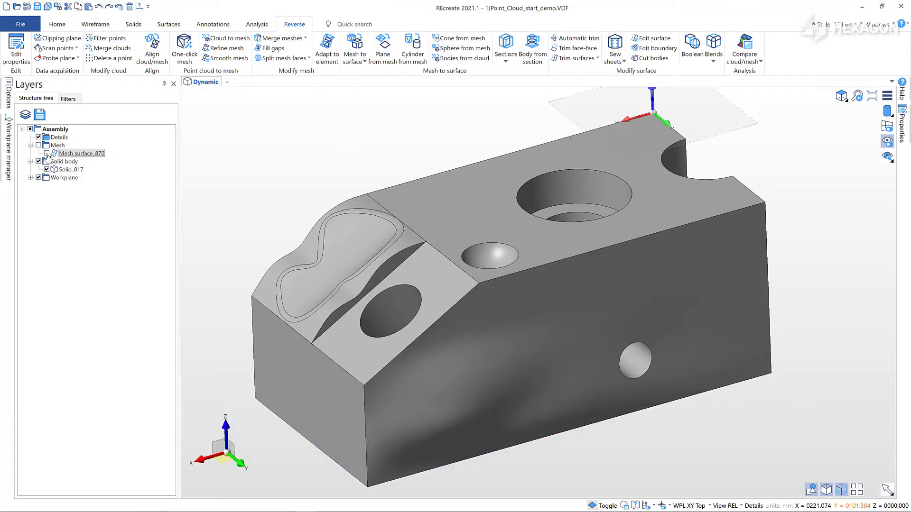
{"action": "left_click", "coordinate": [46, 153]}
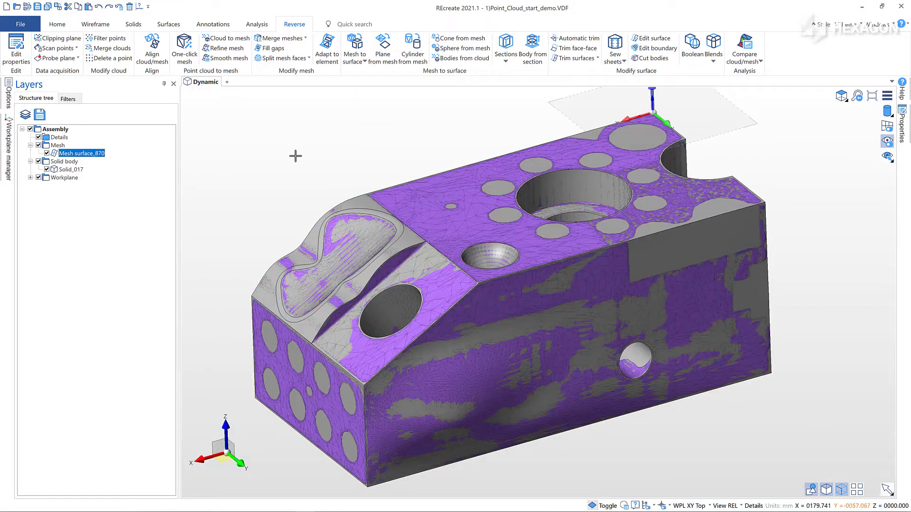
{"action": "left_click", "coordinate": [63, 169]}
{"action": "left_click", "coordinate": [47, 169]}
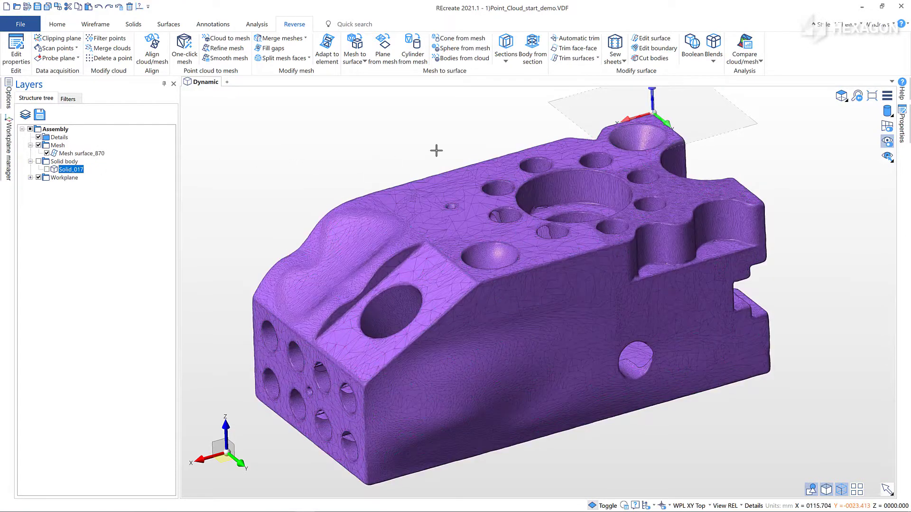
Fit a cylinder from a mesh seed point inside the small hole nearest the scalloped corner and set its diameter to 16.5 mm.
{"action": "left_click", "coordinate": [412, 49]}
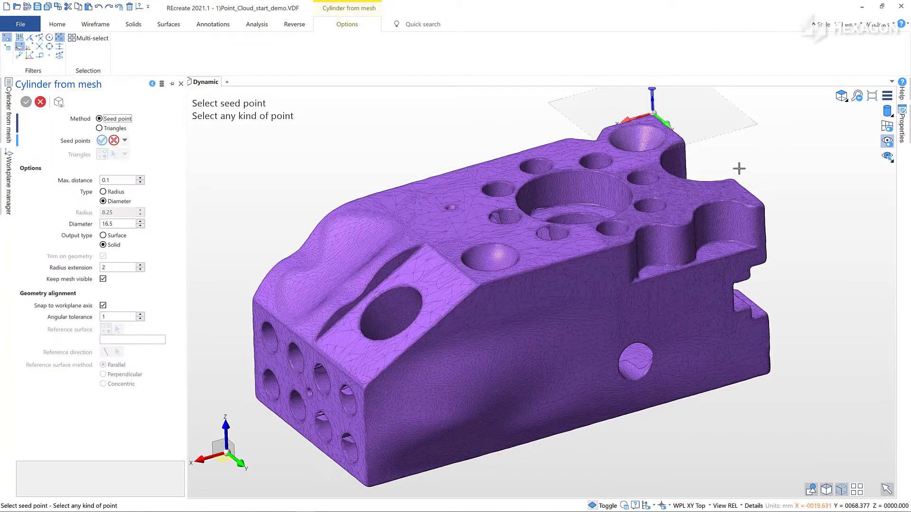
{"action": "scroll", "coordinate": [743, 176], "scroll_direction": "up", "scroll_amount": 5}
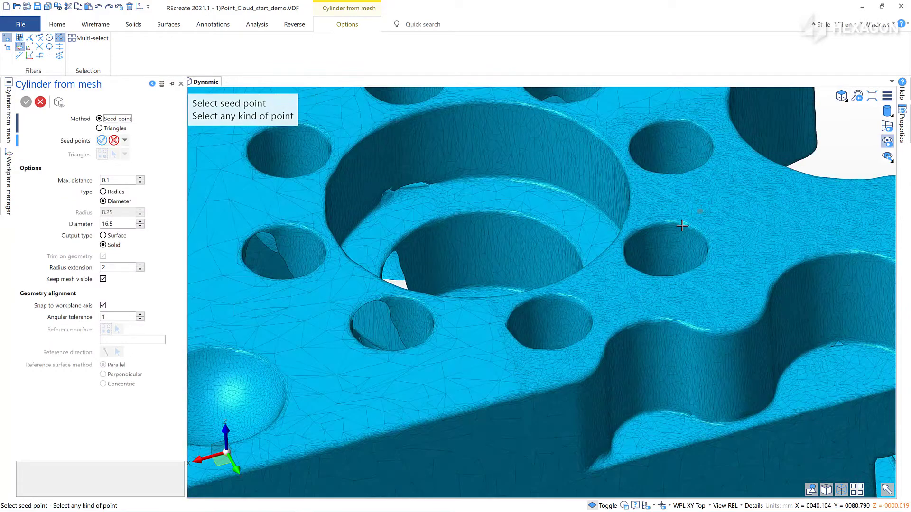
{"action": "left_click", "coordinate": [664, 245]}
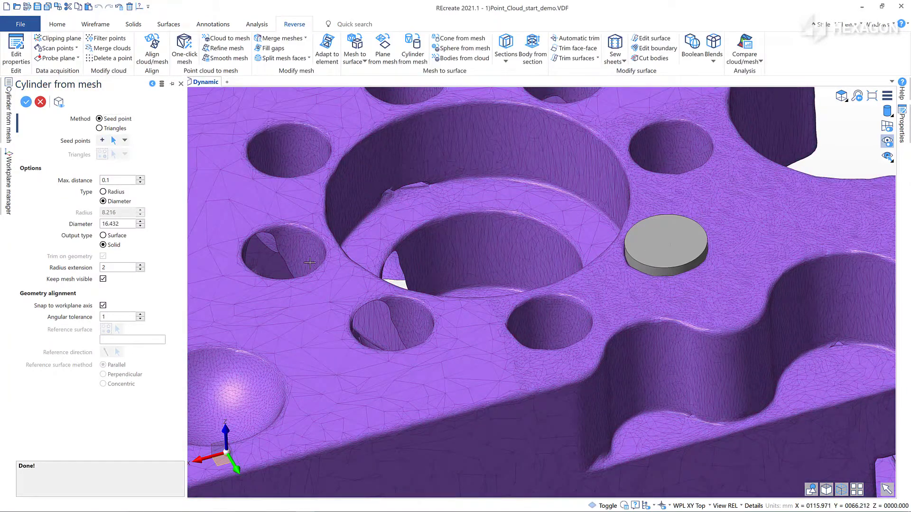
{"action": "left_click_drag", "start_coordinate": [127, 224], "coordinate": [111, 225]}
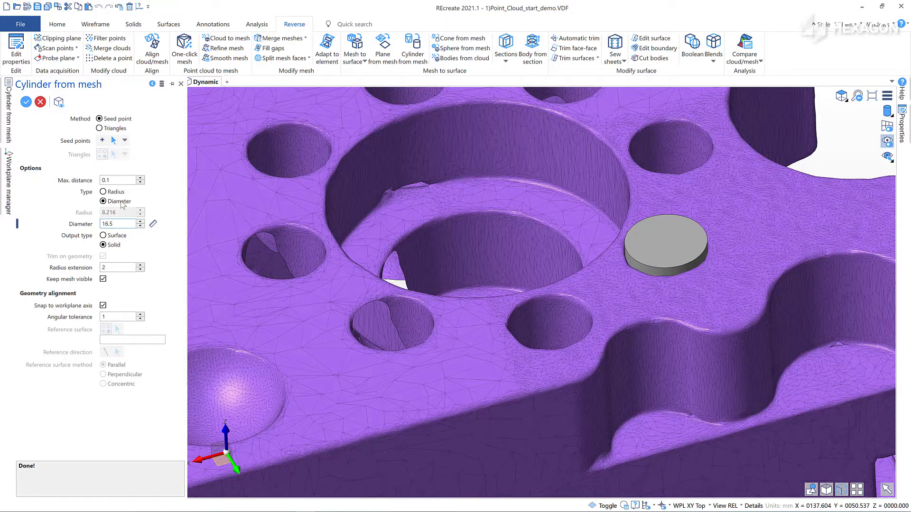
Output the fitted cylinder as a surface with trimming on geometry turned off, and finish the Cylinder from mesh command.
{"action": "left_click", "coordinate": [110, 237]}
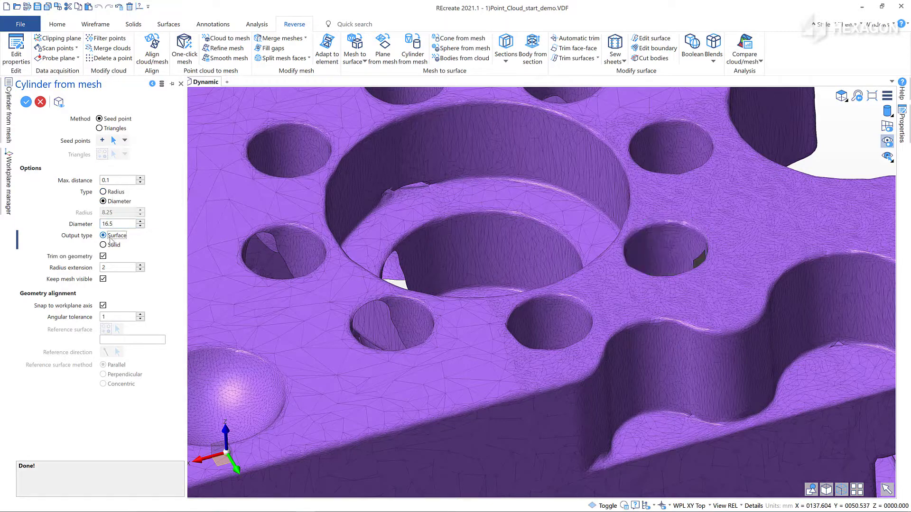
{"action": "left_click", "coordinate": [103, 256]}
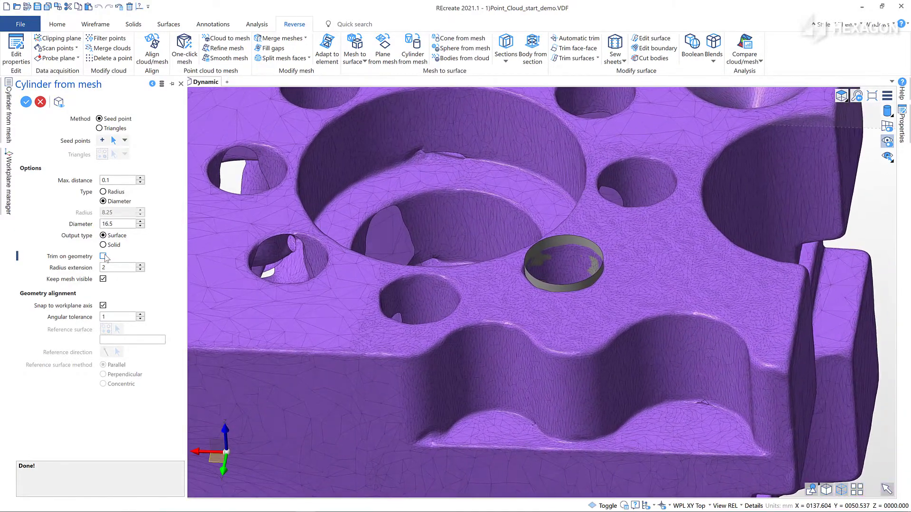
{"action": "right_click", "coordinate": [708, 226]}
{"action": "left_click", "coordinate": [707, 226]}
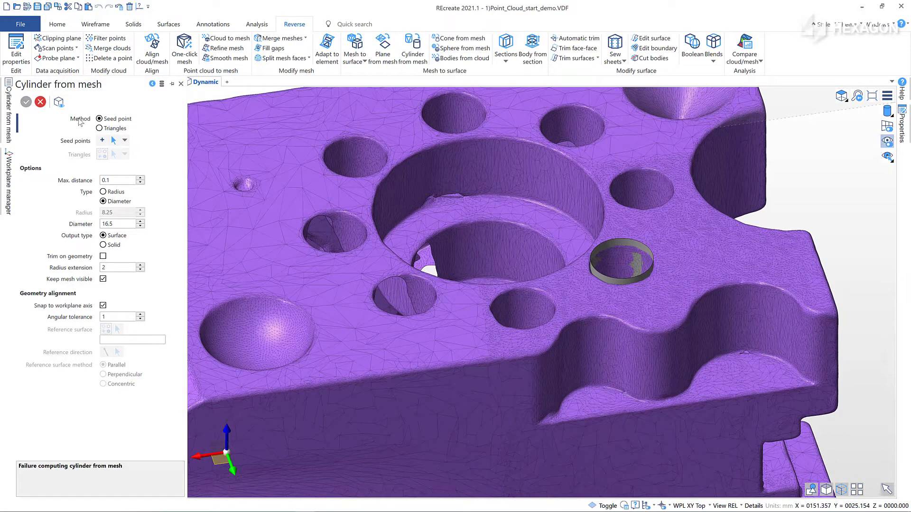
{"action": "left_click", "coordinate": [42, 102]}
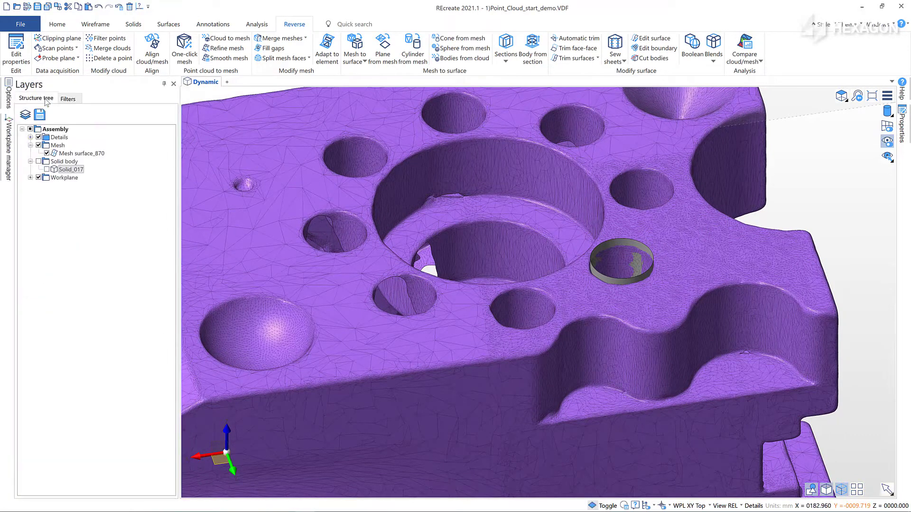
Show Solid_017 again and place a drilled hole on its top face, centred on the fitted cylinder's circular edge.
{"action": "left_click", "coordinate": [47, 170]}
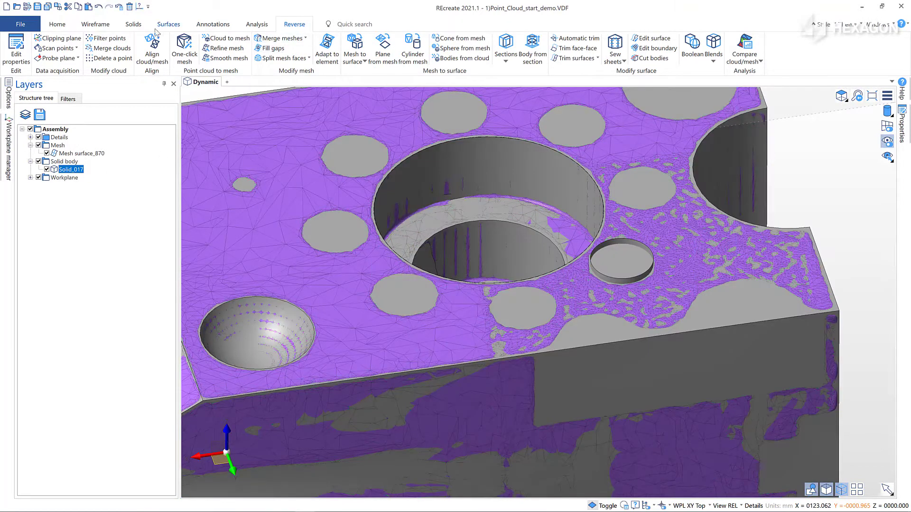
{"action": "left_click", "coordinate": [134, 24]}
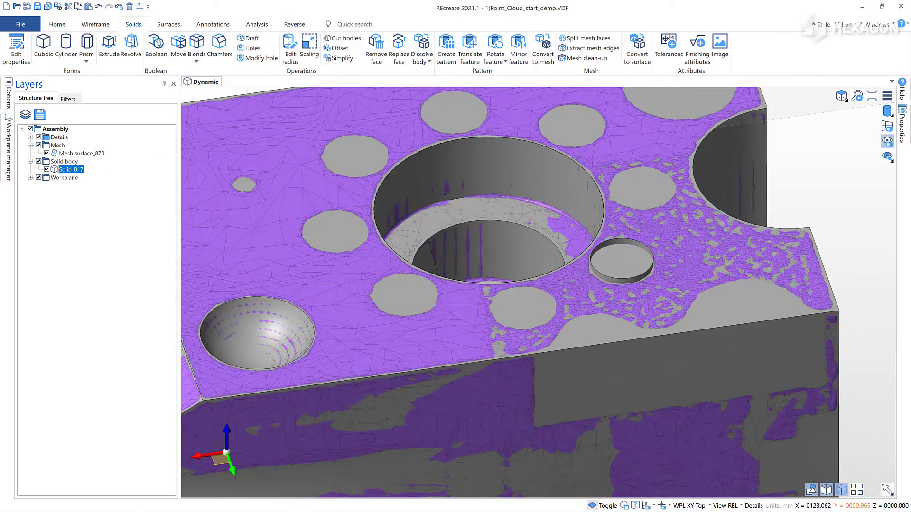
{"action": "left_click", "coordinate": [251, 49]}
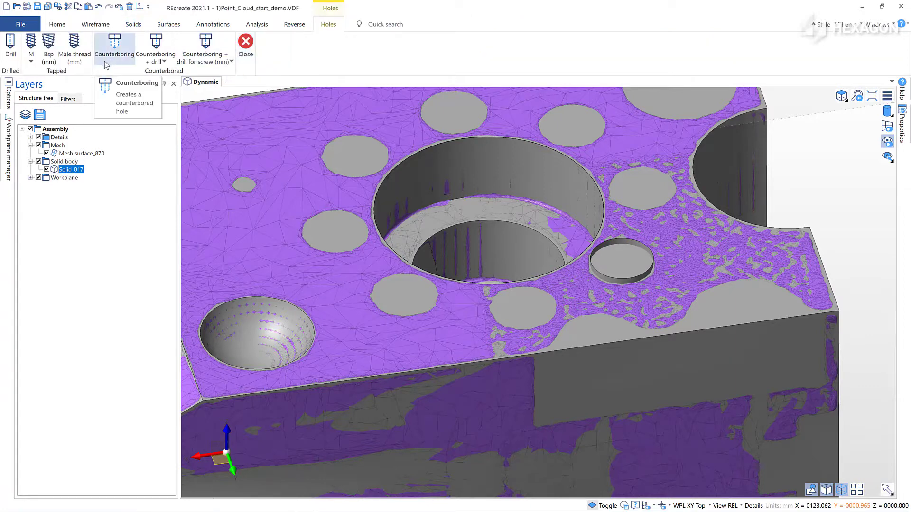
{"action": "left_click", "coordinate": [10, 45]}
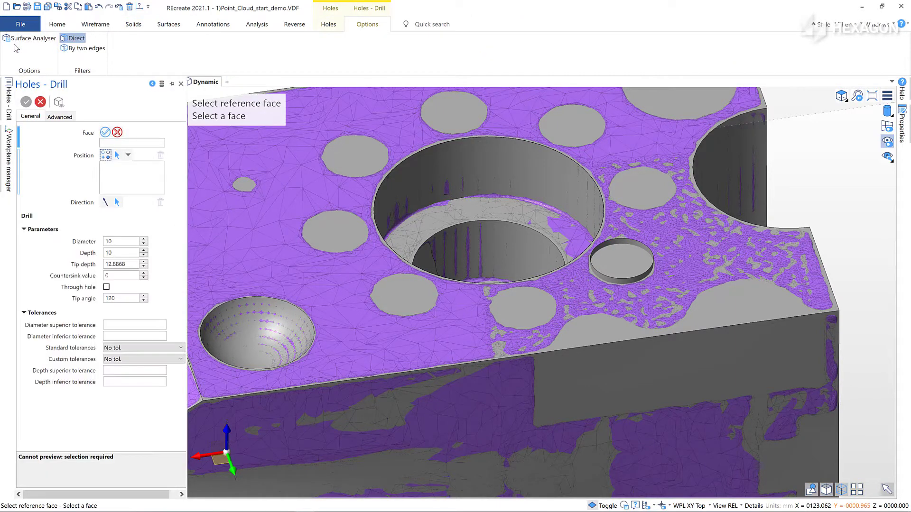
{"action": "left_click", "coordinate": [523, 307]}
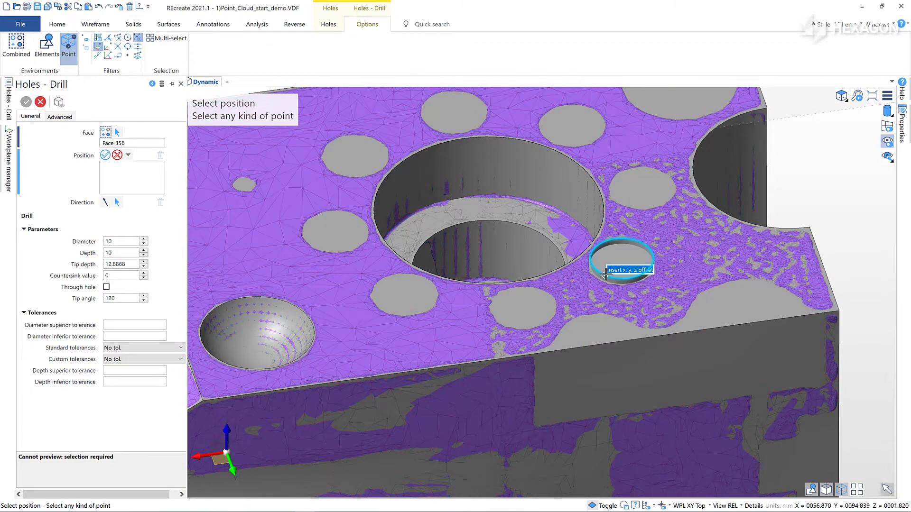
{"action": "left_click", "coordinate": [599, 271]}
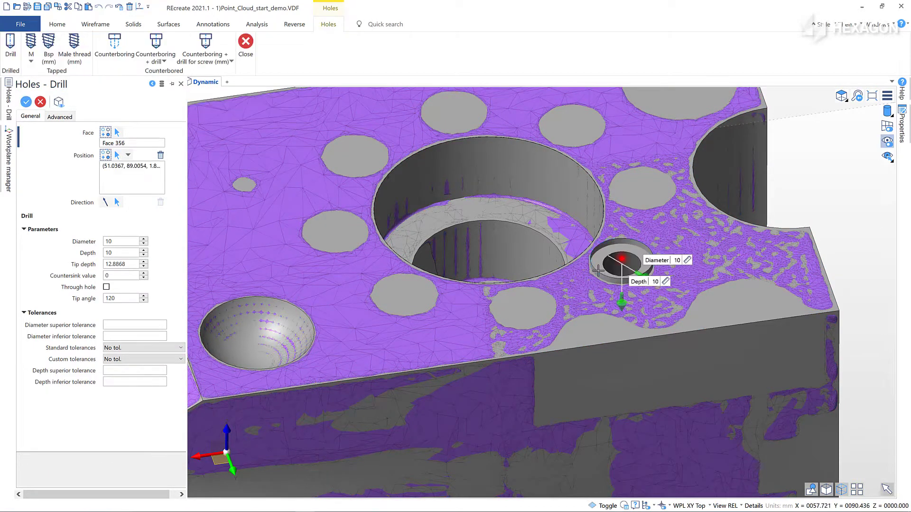
Set the drilled hole's diameter to 16.5 mm by matching it to the edge of the fitted cylinder.
{"action": "scroll", "coordinate": [664, 237], "scroll_direction": "up", "scroll_amount": 4}
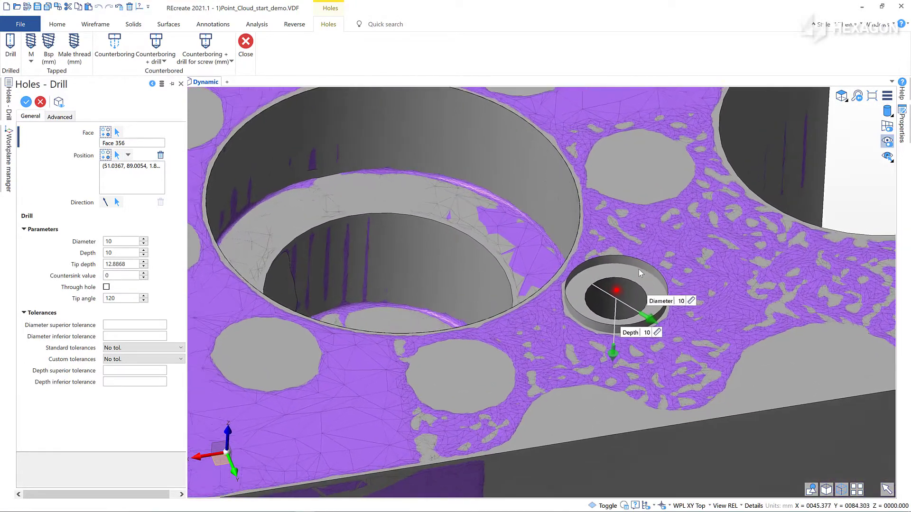
{"action": "scroll", "coordinate": [638, 269], "scroll_direction": "up", "scroll_amount": 2}
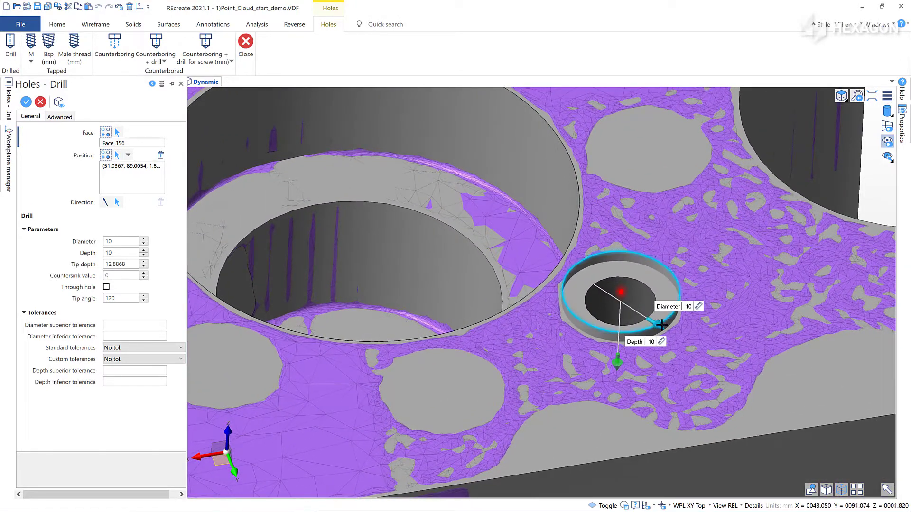
{"action": "left_click_drag", "start_coordinate": [661, 324], "coordinate": [656, 326]}
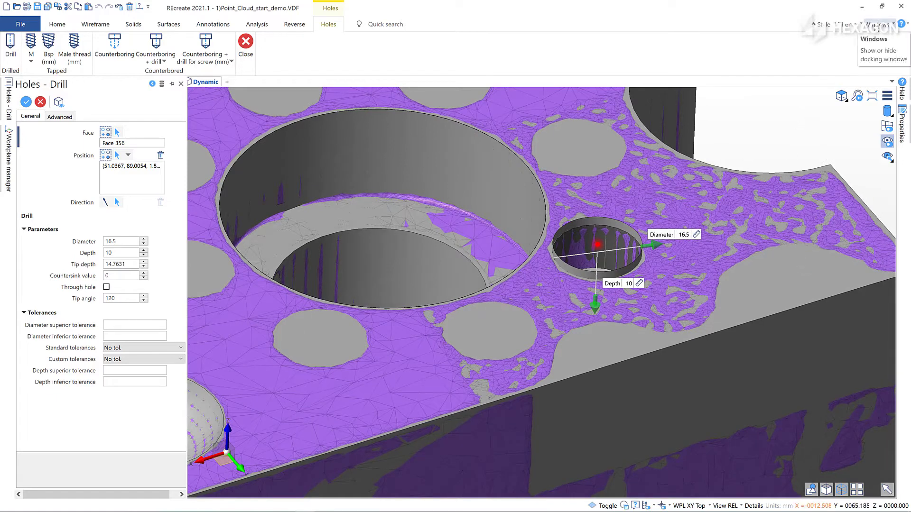
Cut the view with a dynamic section in the X direction through the drilled hole, using the Empty clip type.
{"action": "left_click", "coordinate": [880, 25]}
{"action": "left_click", "coordinate": [865, 76]}
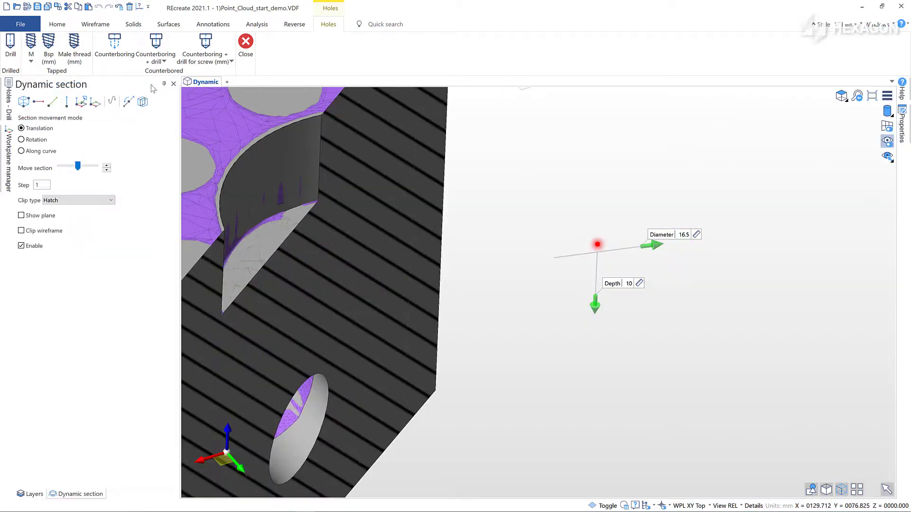
{"action": "left_click", "coordinate": [44, 105]}
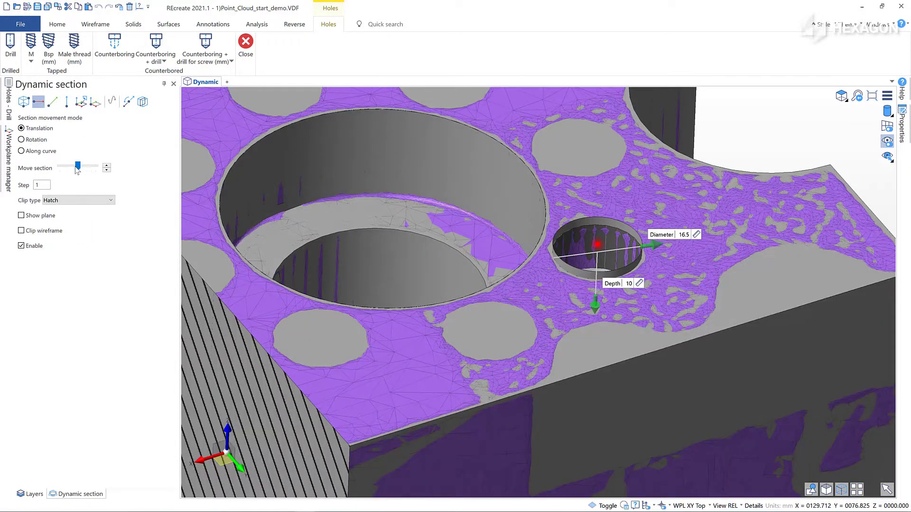
{"action": "left_click_drag", "start_coordinate": [76, 168], "coordinate": [70, 169]}
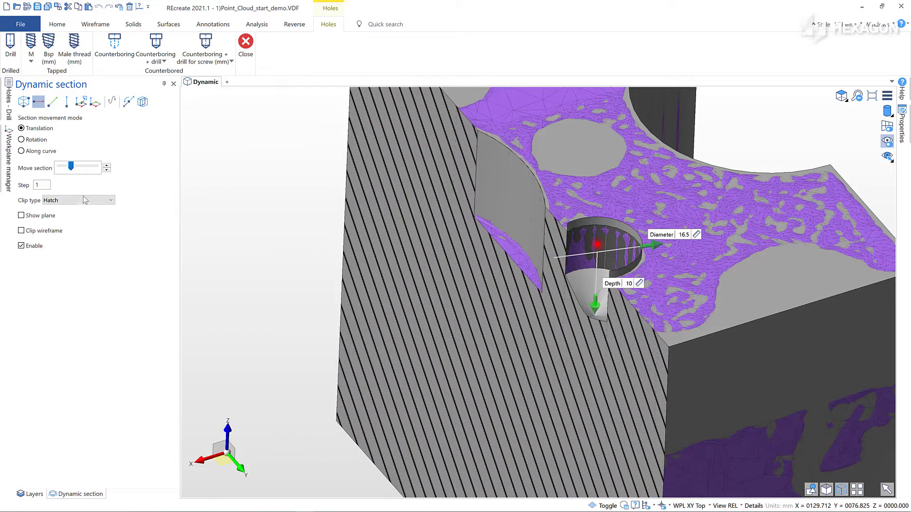
{"action": "left_click", "coordinate": [85, 200]}
{"action": "left_click", "coordinate": [71, 210]}
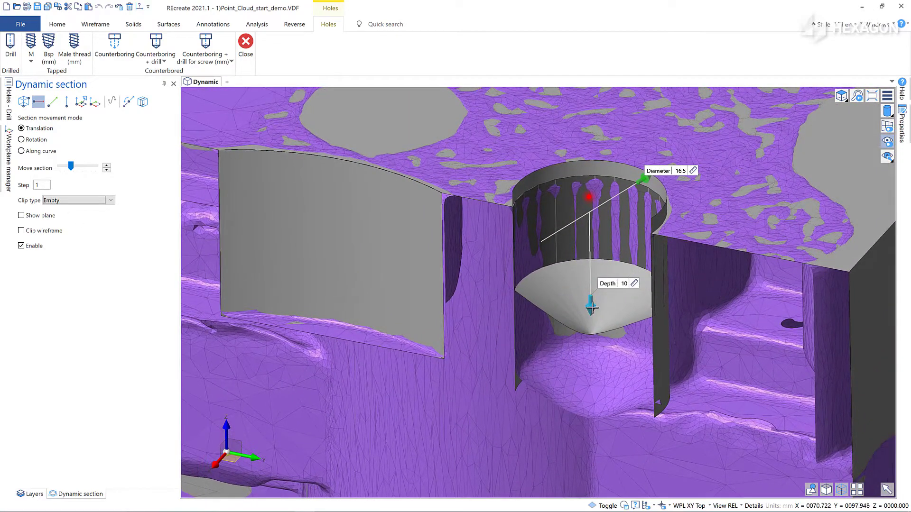
Extend the drilled hole's depth to 20 mm to match the scanned hole and finish the Drill command.
{"action": "left_click_drag", "start_coordinate": [590, 307], "coordinate": [588, 392]}
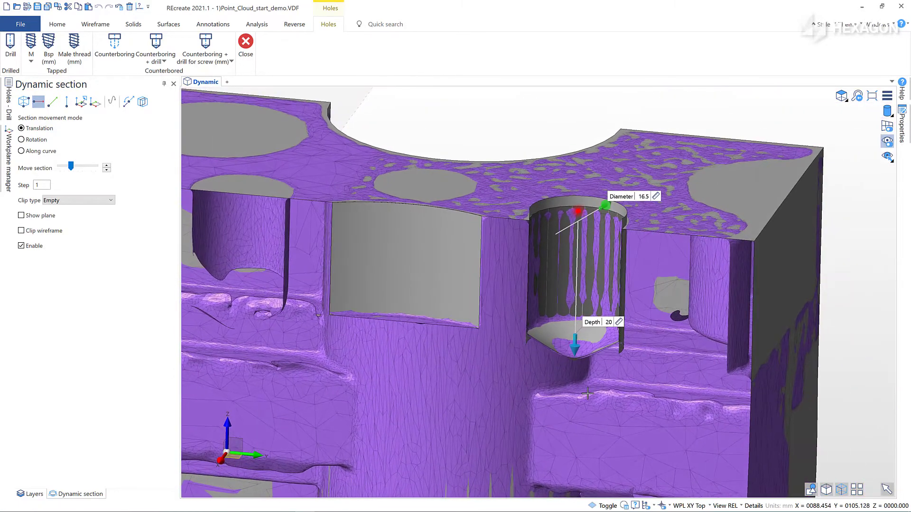
{"action": "right_click", "coordinate": [685, 200]}
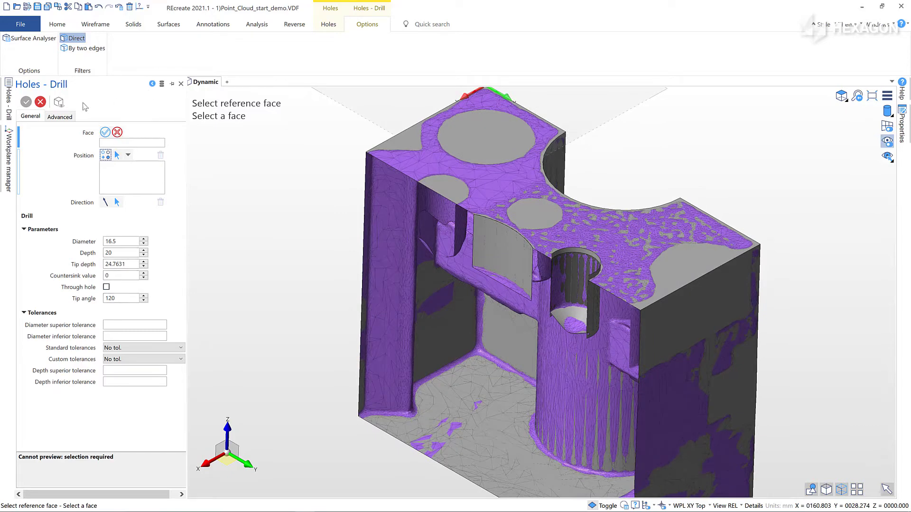
{"action": "left_click", "coordinate": [41, 102]}
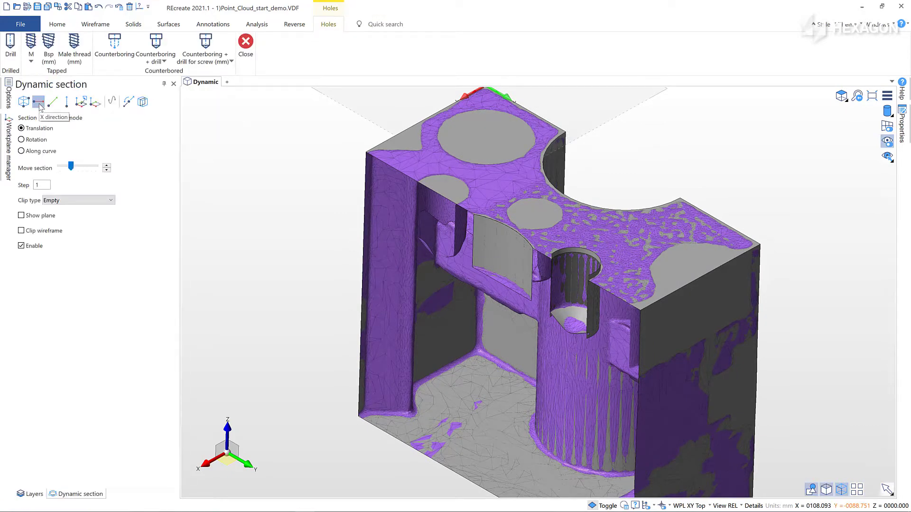
Move the dynamic section back past the bore pattern, hide the Details layer, and leave the hole commands.
{"action": "left_click_drag", "start_coordinate": [71, 166], "coordinate": [102, 170]}
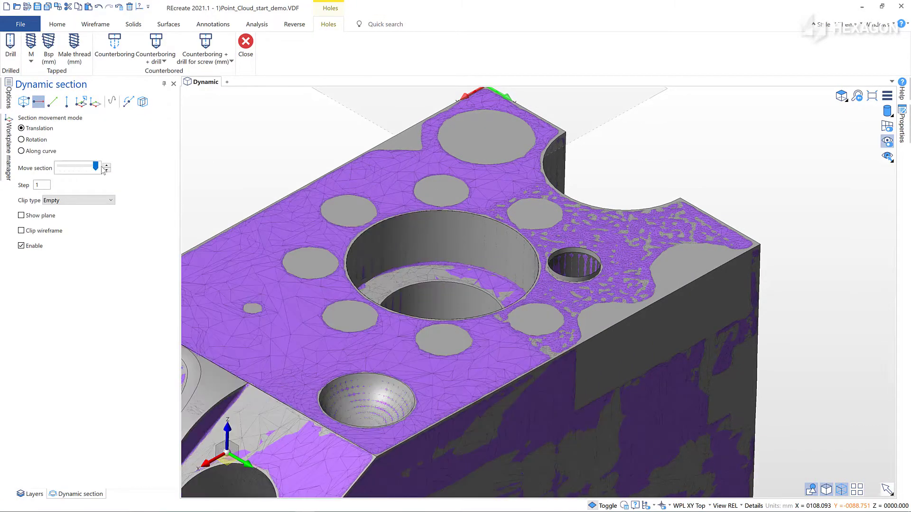
{"action": "left_click", "coordinate": [30, 493]}
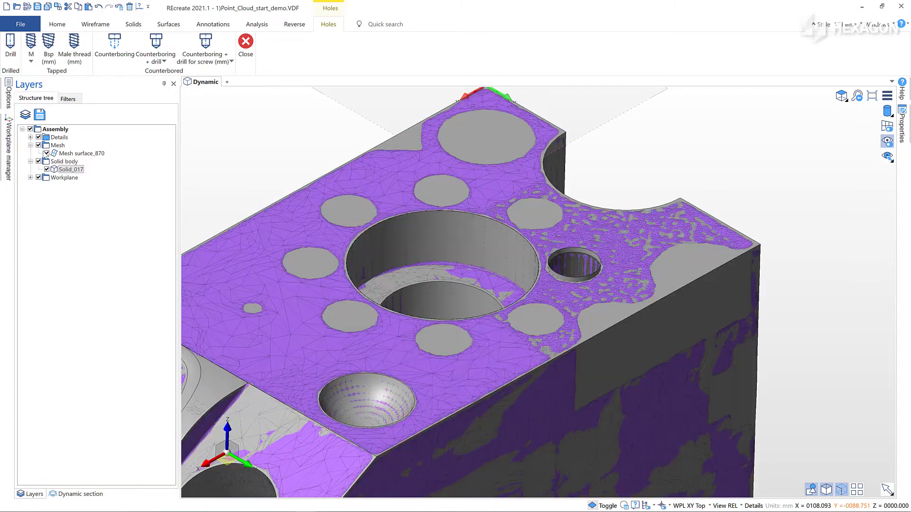
{"action": "left_click", "coordinate": [39, 137]}
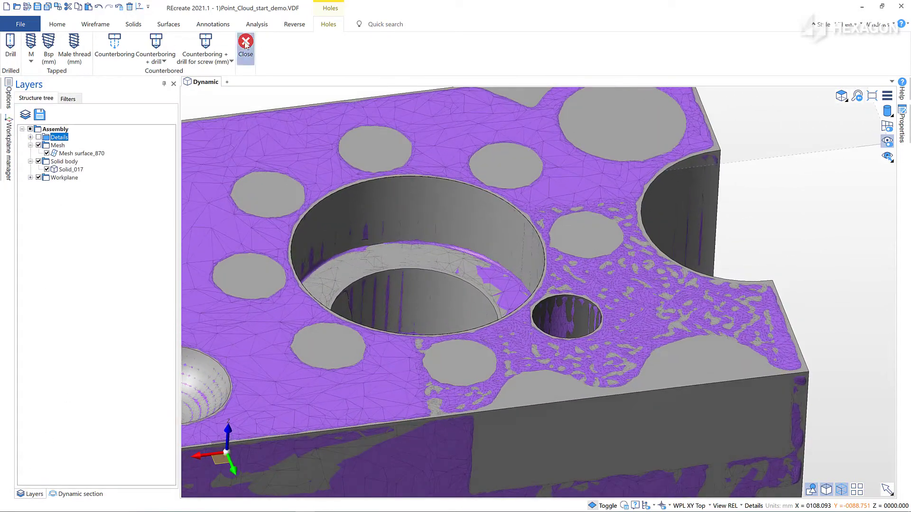
{"action": "left_click", "coordinate": [246, 43]}
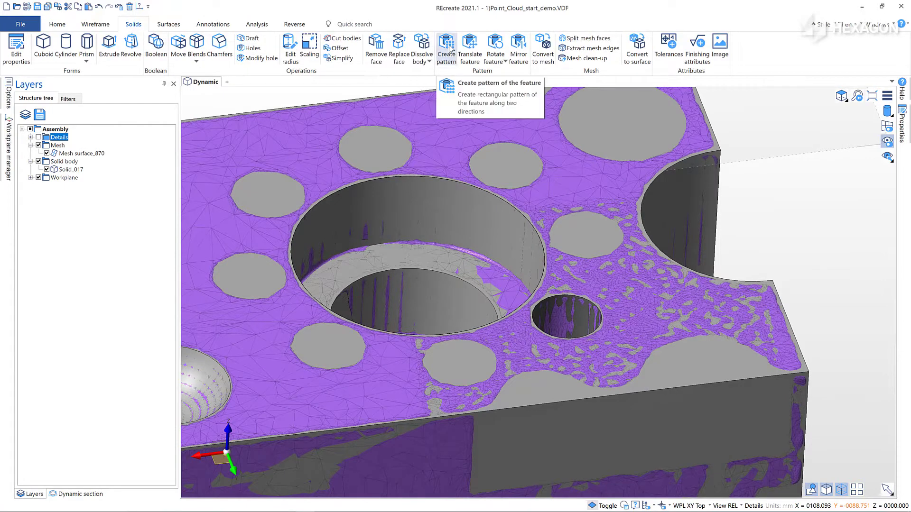
Start a Rotate feature on the drilled hole's wall and bottom faces, with the large bore's centre and axis as rotation centre and axis.
{"action": "left_click", "coordinate": [498, 50]}
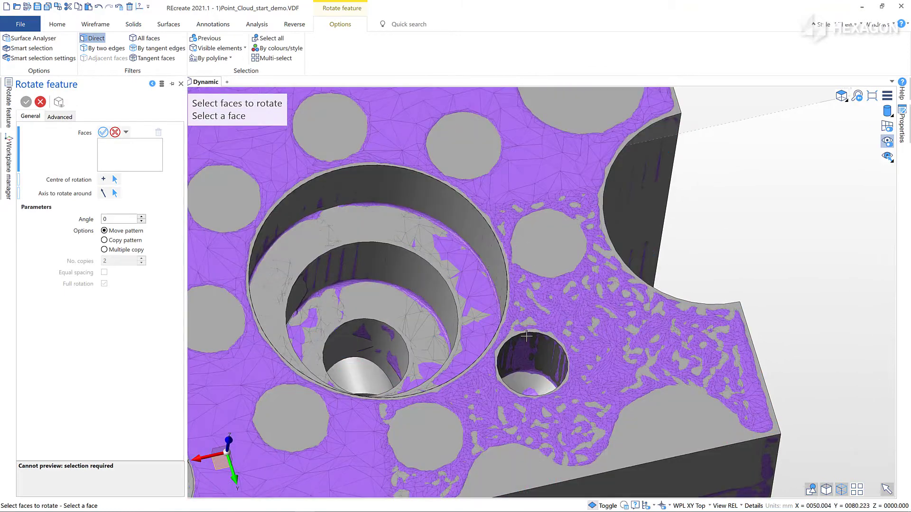
{"action": "left_click", "coordinate": [544, 355]}
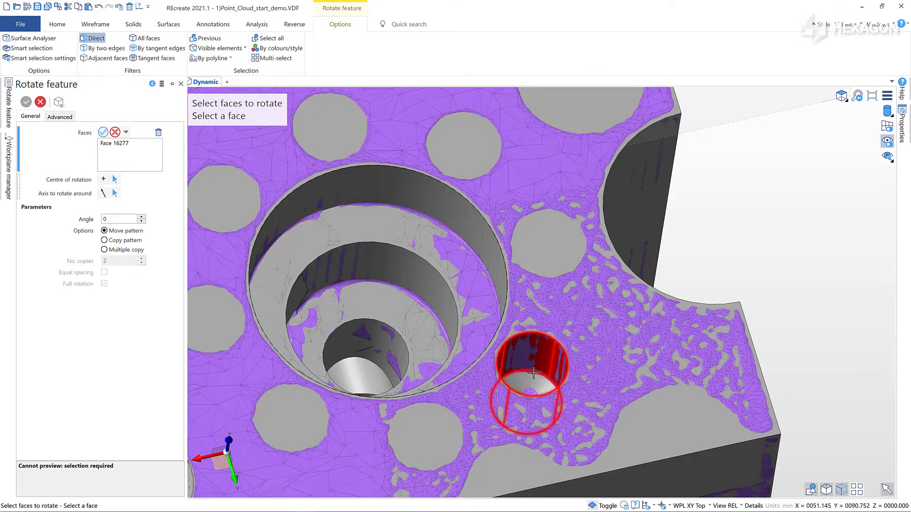
{"action": "left_click", "coordinate": [526, 380]}
{"action": "right_click", "coordinate": [526, 382]}
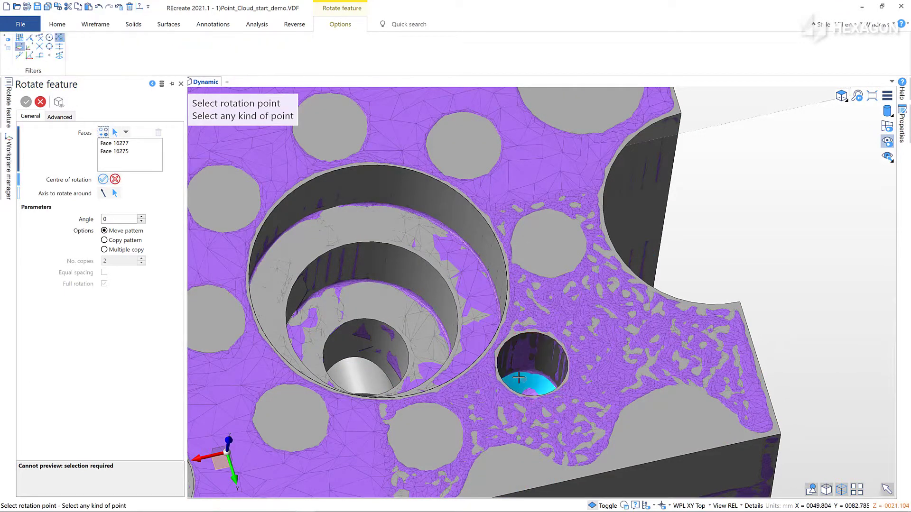
{"action": "left_click", "coordinate": [495, 325]}
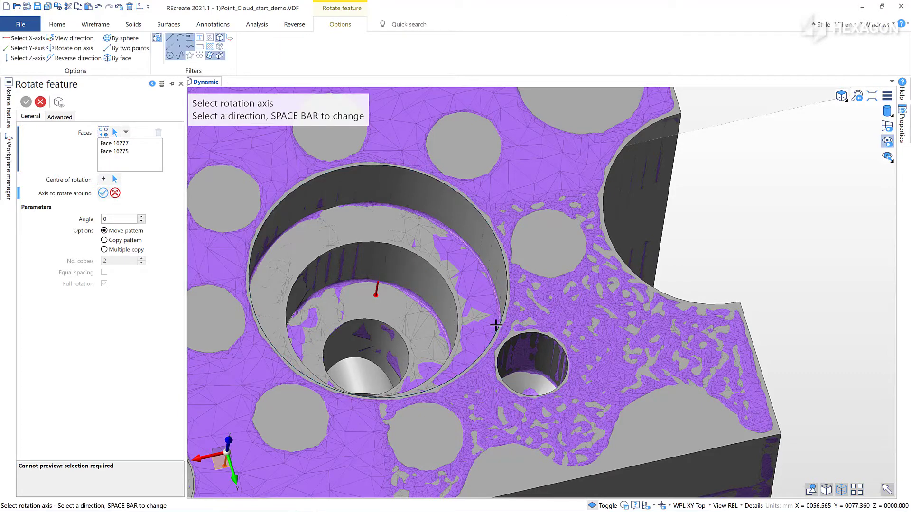
{"action": "middle_click_drag", "start_coordinate": [495, 325], "coordinate": [527, 226]}
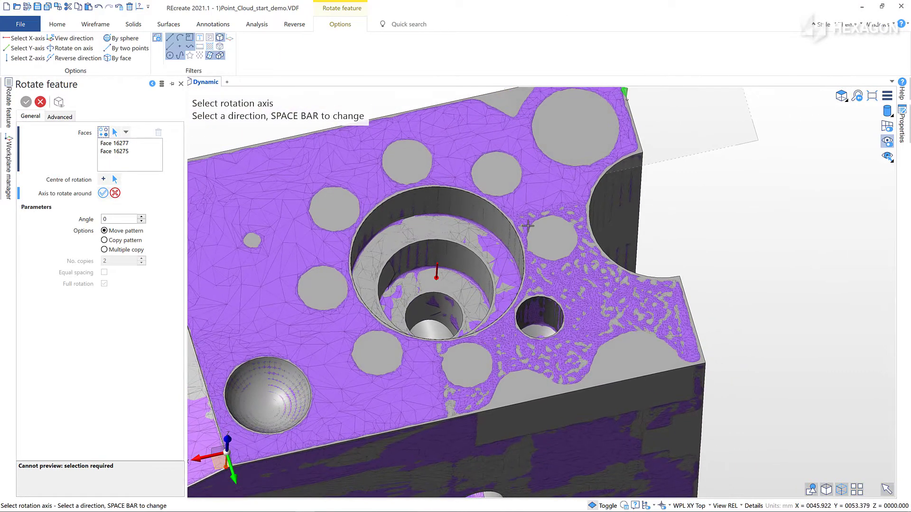
{"action": "left_click", "coordinate": [527, 226]}
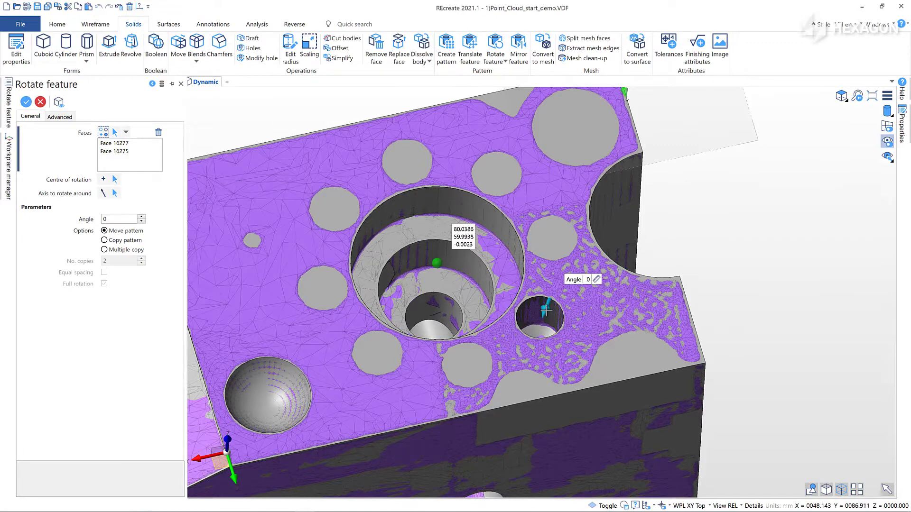
Set the hole rotation to Multiple copy with an angle of 360/8.
{"action": "left_click_drag", "start_coordinate": [520, 335], "coordinate": [480, 352]}
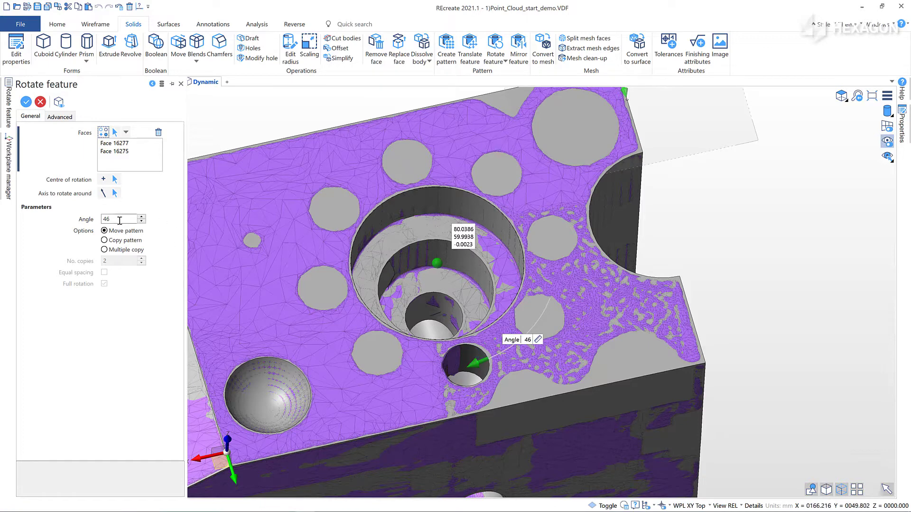
{"action": "left_click", "coordinate": [111, 249]}
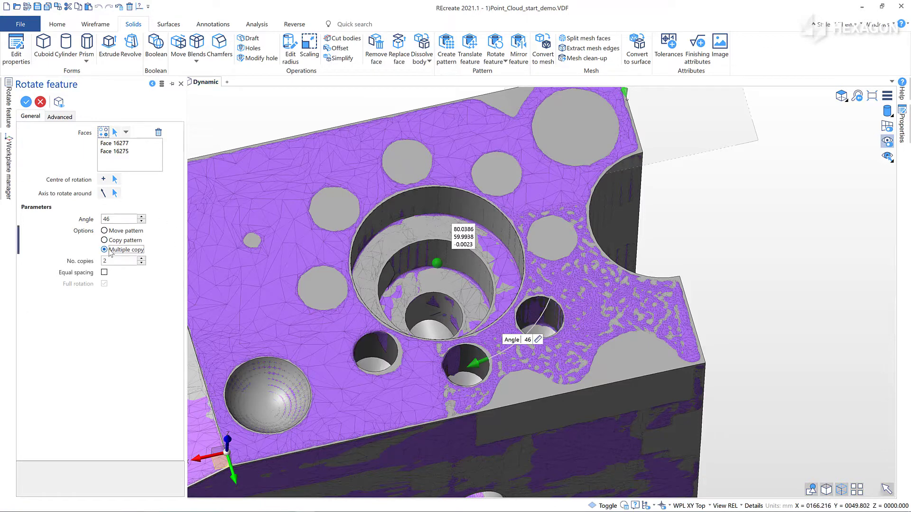
{"action": "double_click", "coordinate": [102, 220]}
{"action": "type", "text": "360/8"}
{"action": "key", "text": "Tab"}
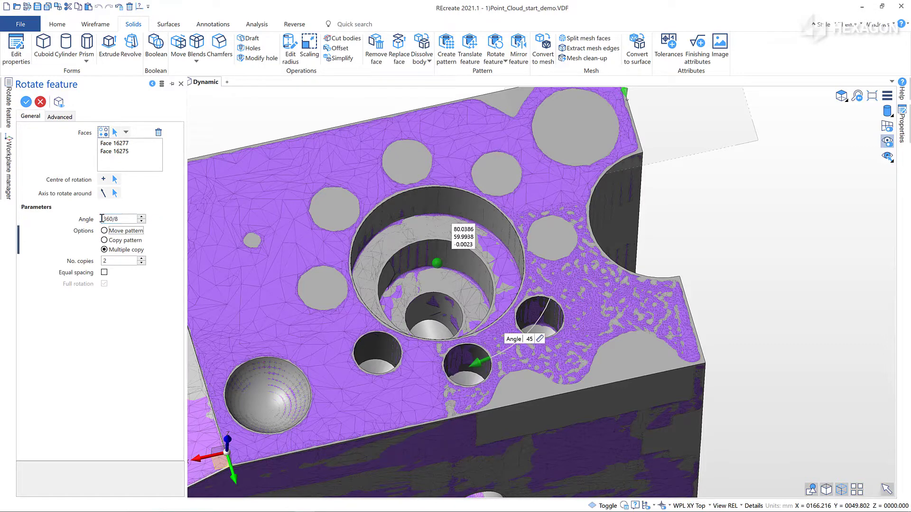
Set the number of copies to 7 and finish the rotated hole pattern around the large bore.
{"action": "left_click", "coordinate": [141, 259]}
{"action": "left_click", "coordinate": [142, 258]}
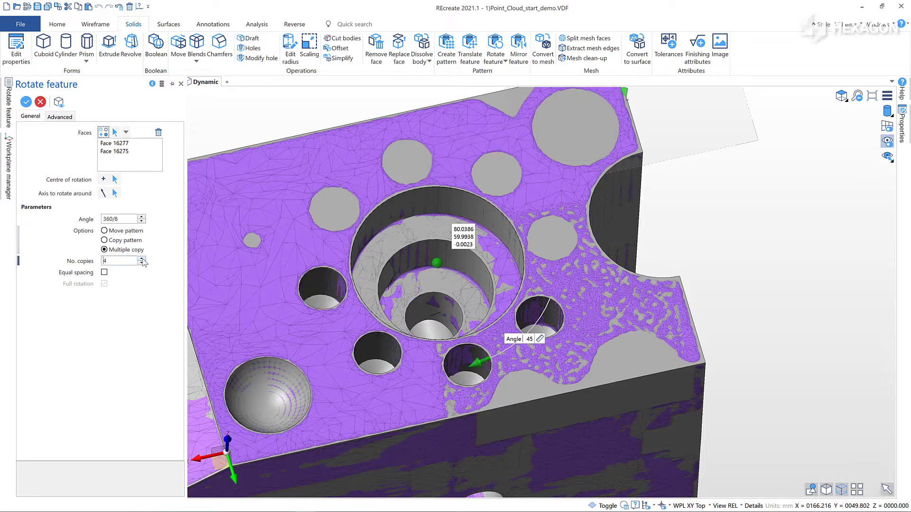
{"action": "left_click", "coordinate": [142, 259]}
{"action": "left_click", "coordinate": [141, 259]}
{"action": "left_click", "coordinate": [141, 259]}
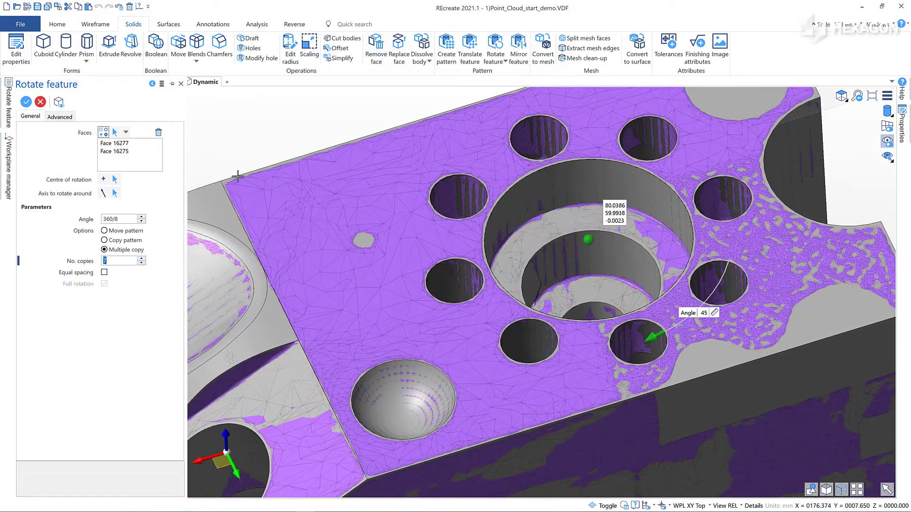
{"action": "key", "text": "Return"}
{"action": "key", "text": "Escape"}
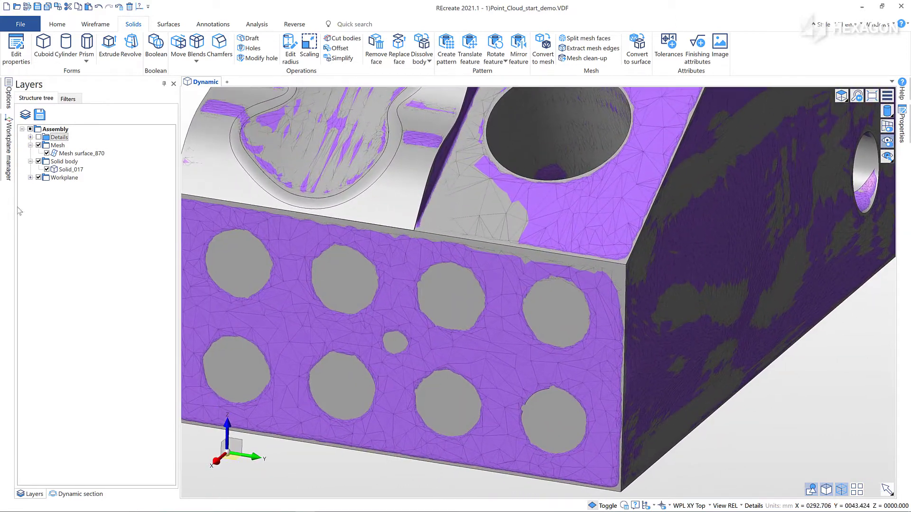
Hide Solid_017 and fit a 16 mm diameter cylinder surface from the mesh wall of the upper-right hole on the eight-hole end face.
{"action": "left_click", "coordinate": [47, 169]}
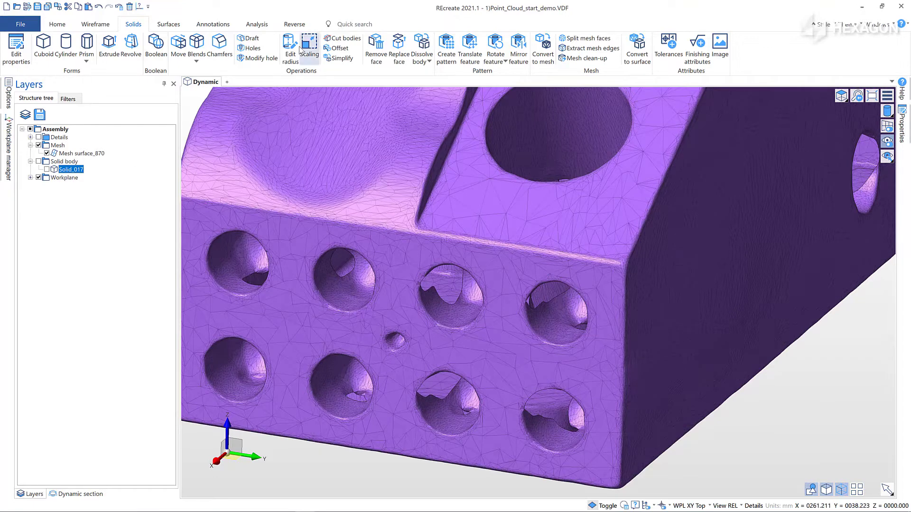
{"action": "left_click", "coordinate": [294, 24]}
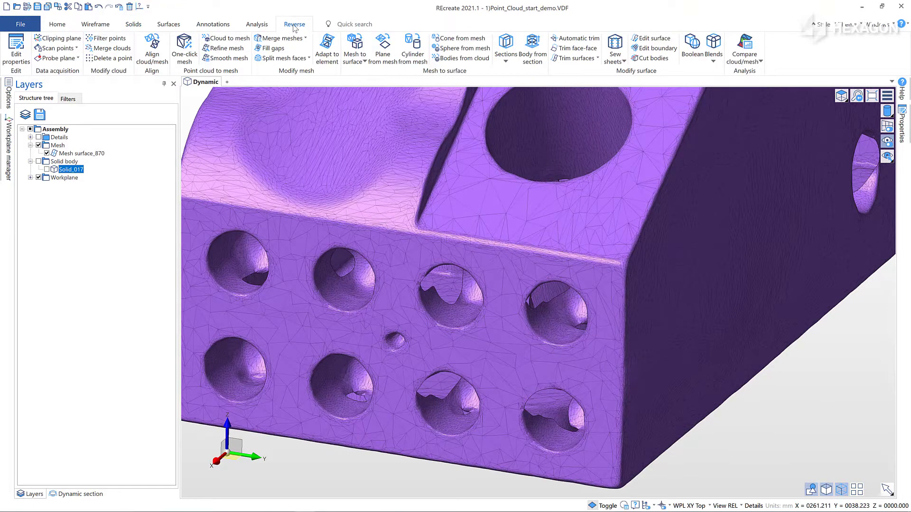
{"action": "left_click", "coordinate": [415, 48]}
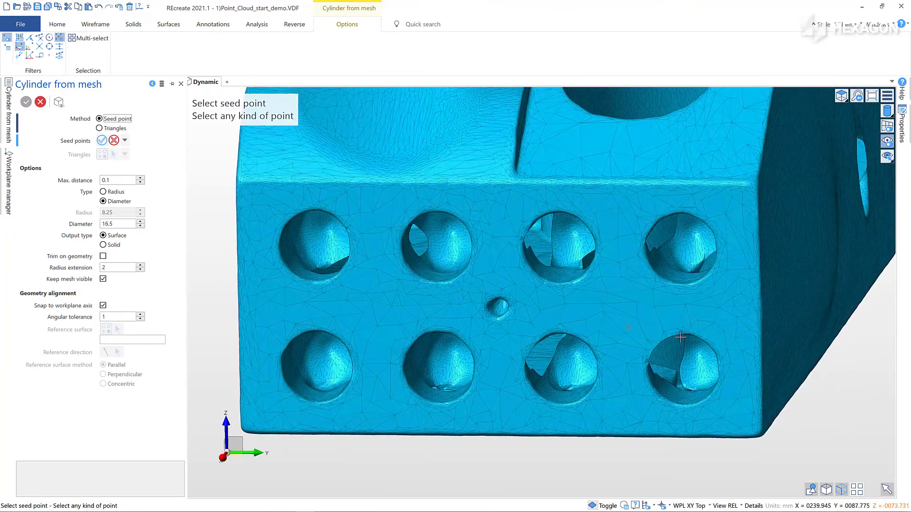
{"action": "left_click", "coordinate": [687, 279]}
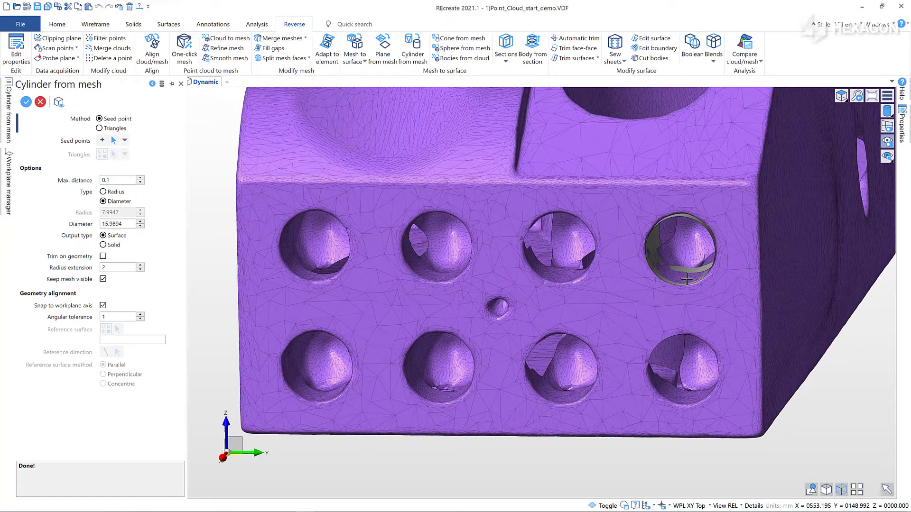
{"action": "left_click", "coordinate": [139, 221]}
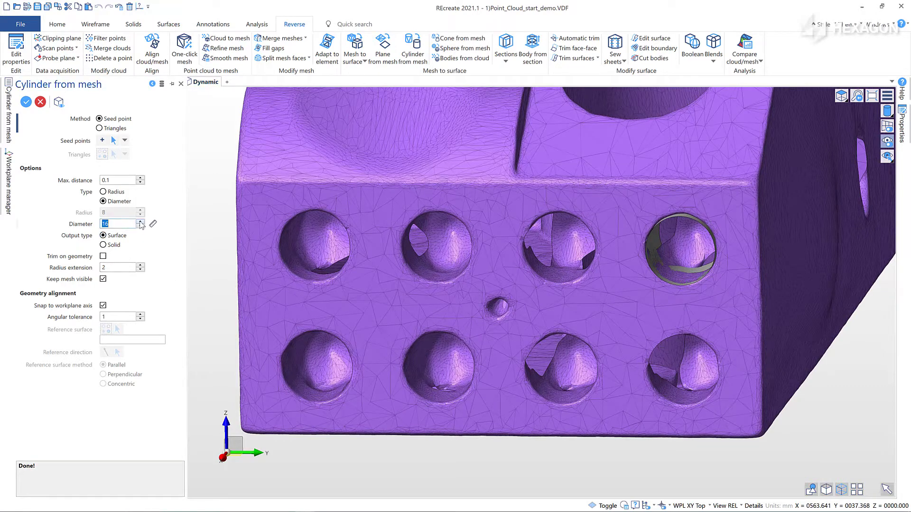
{"action": "right_click", "coordinate": [216, 204]}
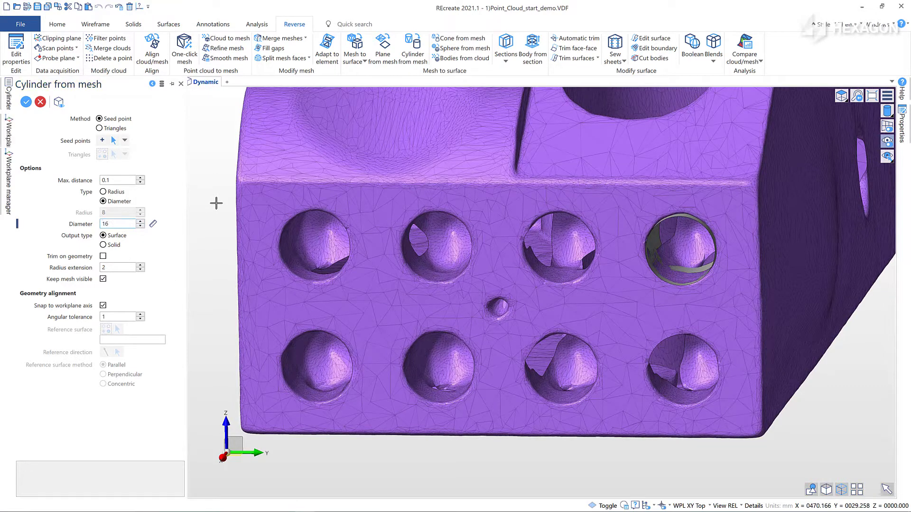
{"action": "left_click", "coordinate": [40, 102]}
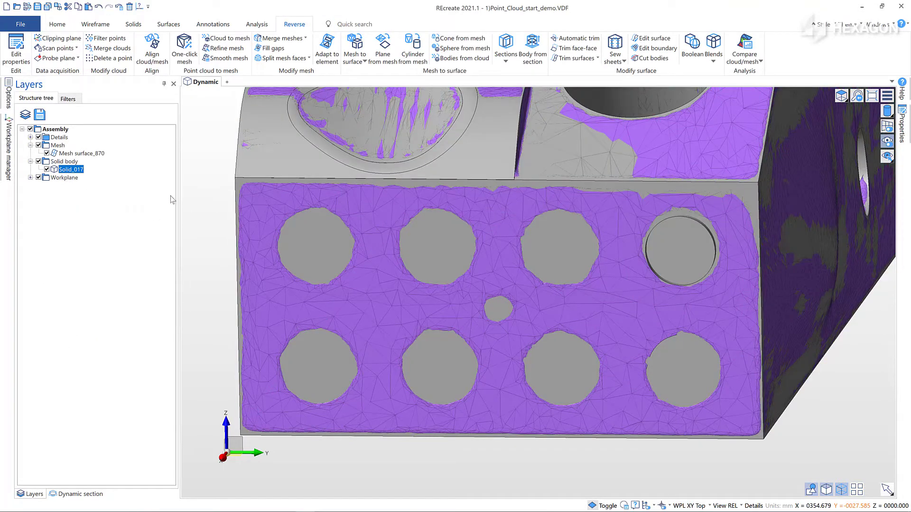
Place a drilled hole on the solid's end face, centred on the circular edge of the fitted cylinder.
{"action": "left_click", "coordinate": [128, 25]}
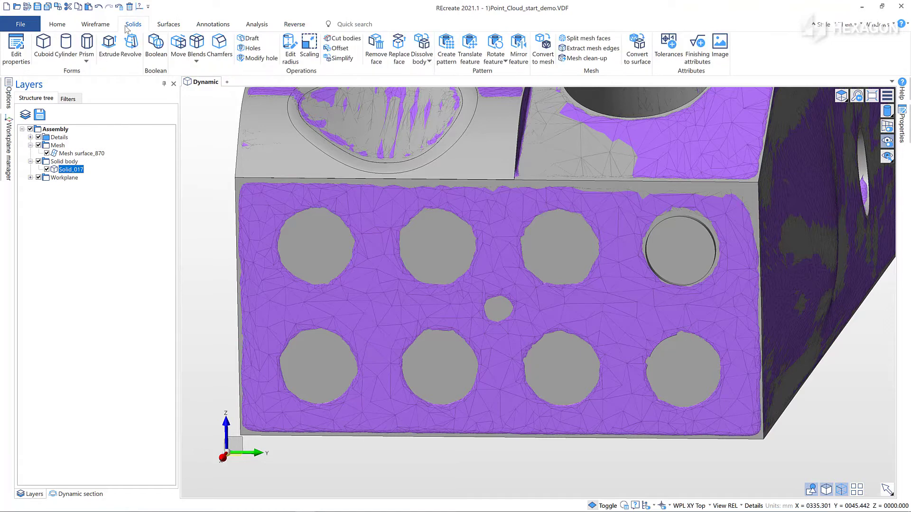
{"action": "left_click", "coordinate": [251, 47]}
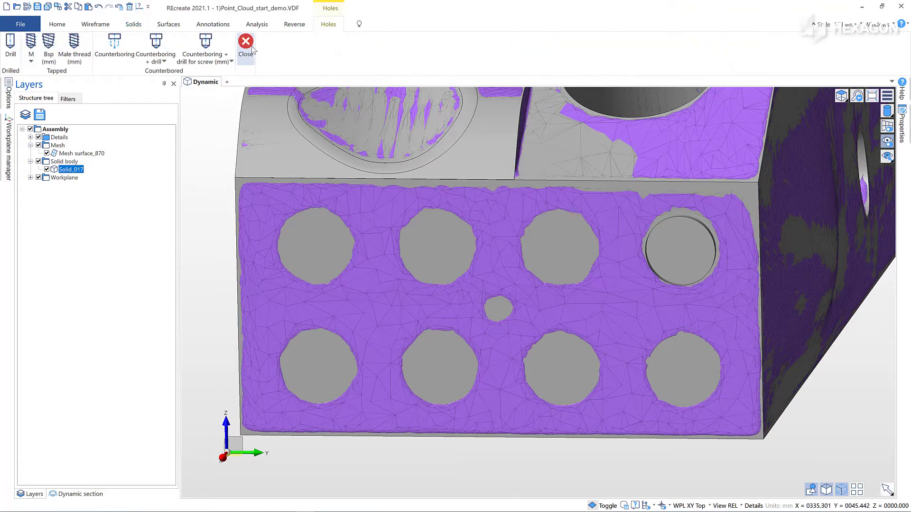
{"action": "left_click", "coordinate": [10, 45]}
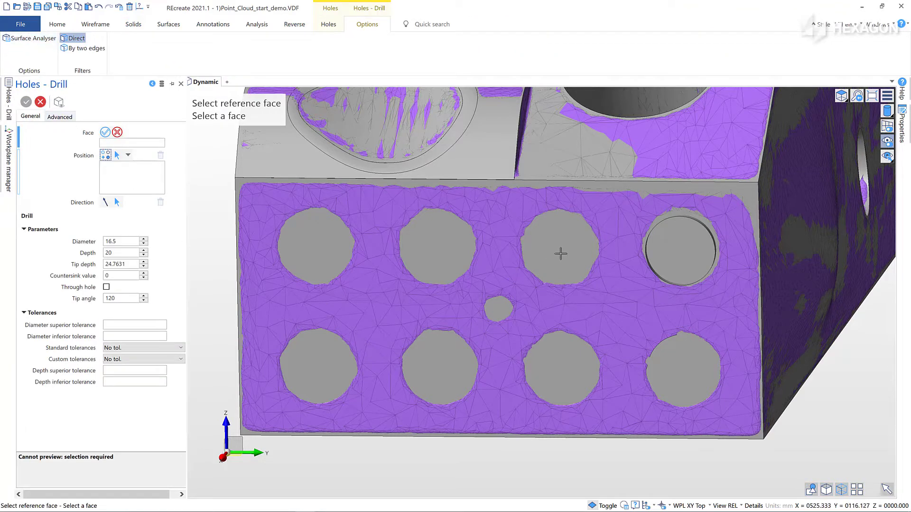
{"action": "left_click", "coordinate": [560, 255]}
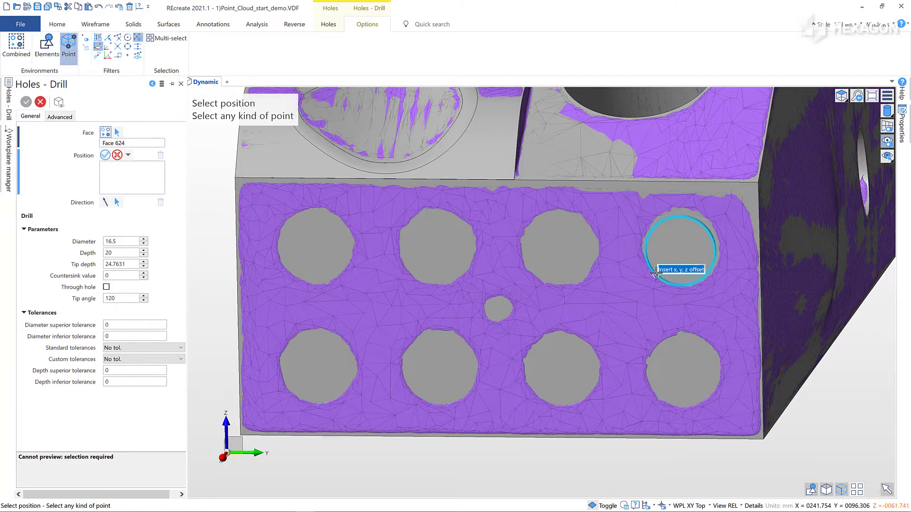
{"action": "left_click", "coordinate": [650, 264]}
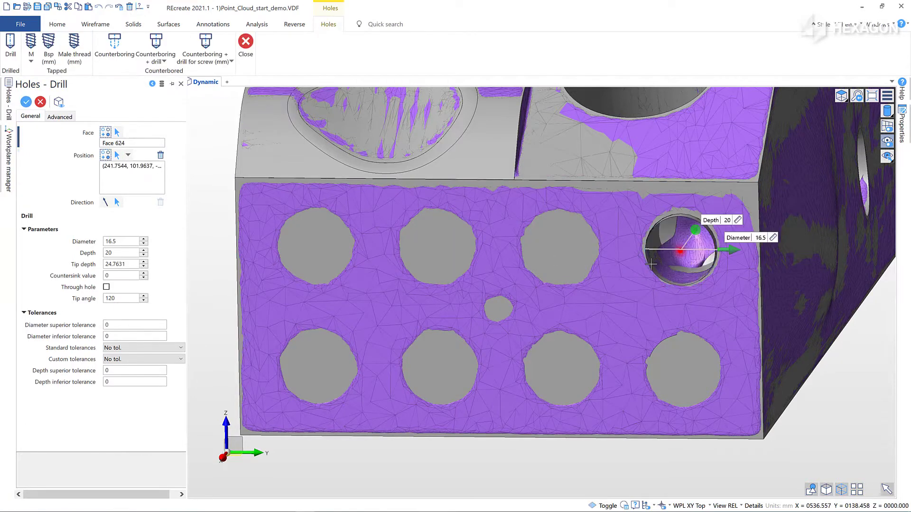
Set the new drilled hole's diameter to 16 mm by matching it to the fitted cylinder's edge.
{"action": "scroll", "coordinate": [651, 264], "scroll_direction": "up", "scroll_amount": 1}
{"action": "scroll", "coordinate": [650, 264], "scroll_direction": "up", "scroll_amount": 2}
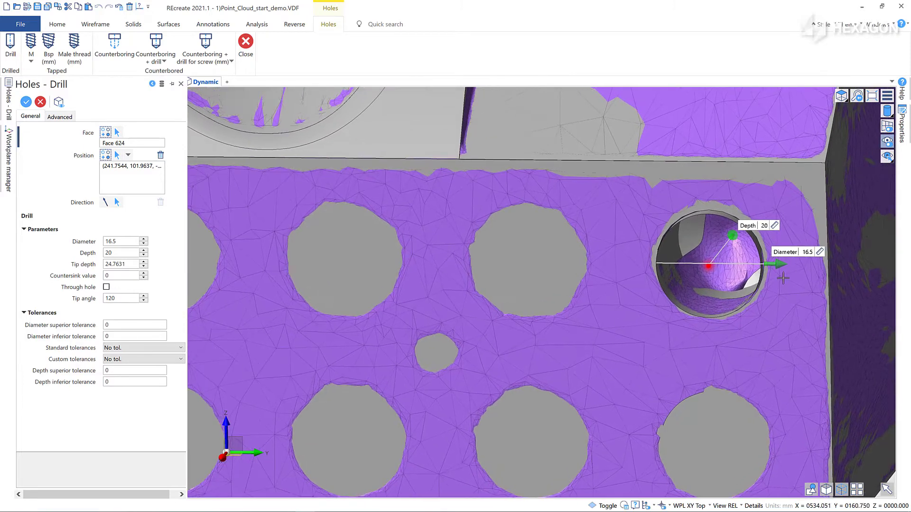
{"action": "left_click_drag", "start_coordinate": [777, 269], "coordinate": [762, 274]}
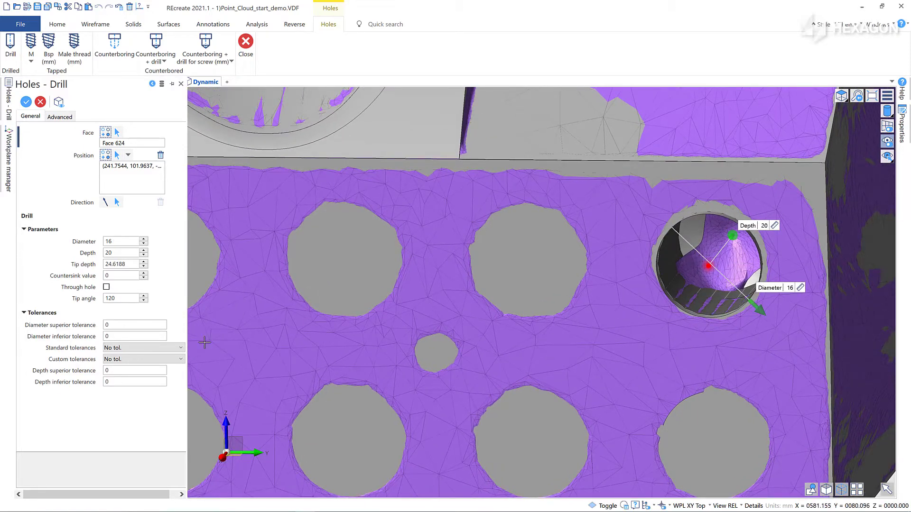
Move the dynamic section across the end face to the new drilled hole and reverse its clipping side to expose the hole's interior.
{"action": "left_click", "coordinate": [151, 84]}
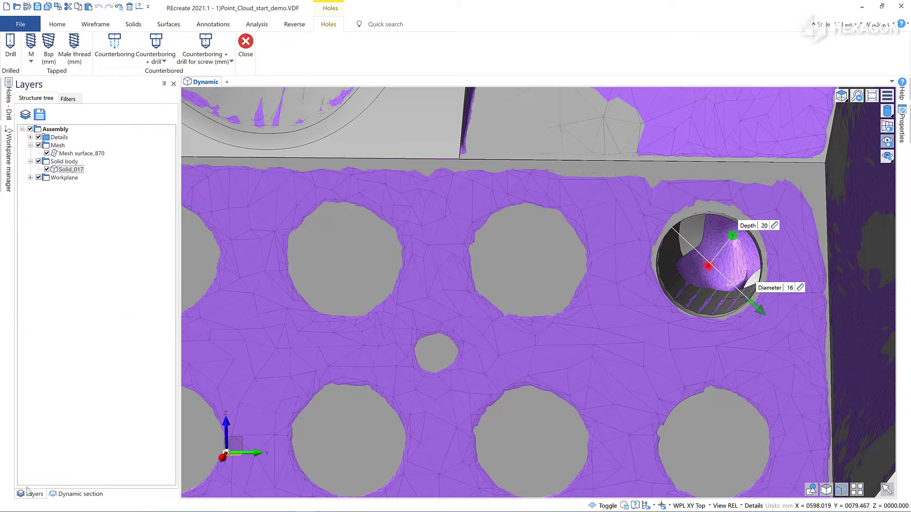
{"action": "left_click", "coordinate": [76, 493]}
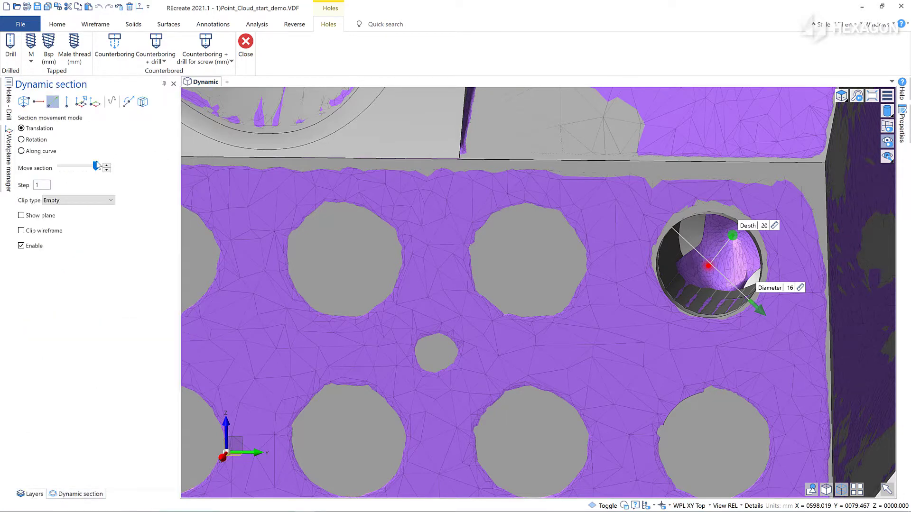
{"action": "left_click_drag", "start_coordinate": [96, 170], "coordinate": [81, 169]}
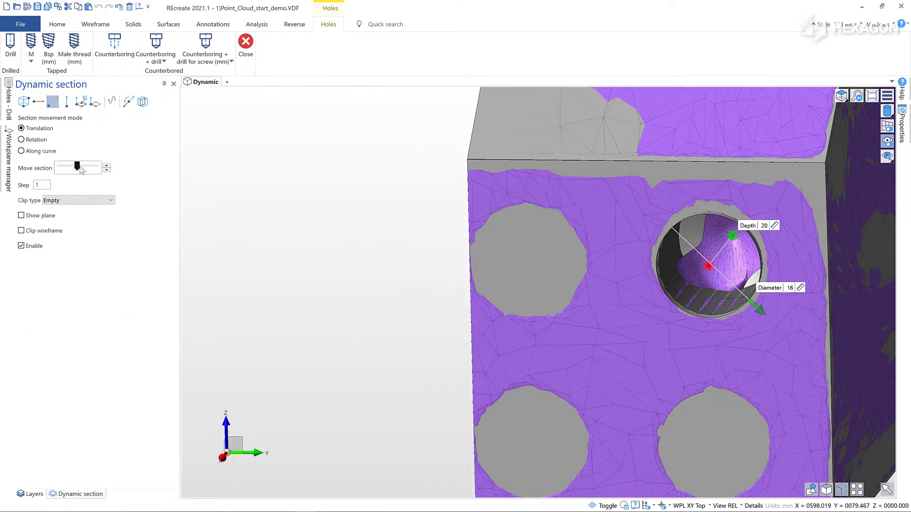
{"action": "left_click", "coordinate": [128, 103]}
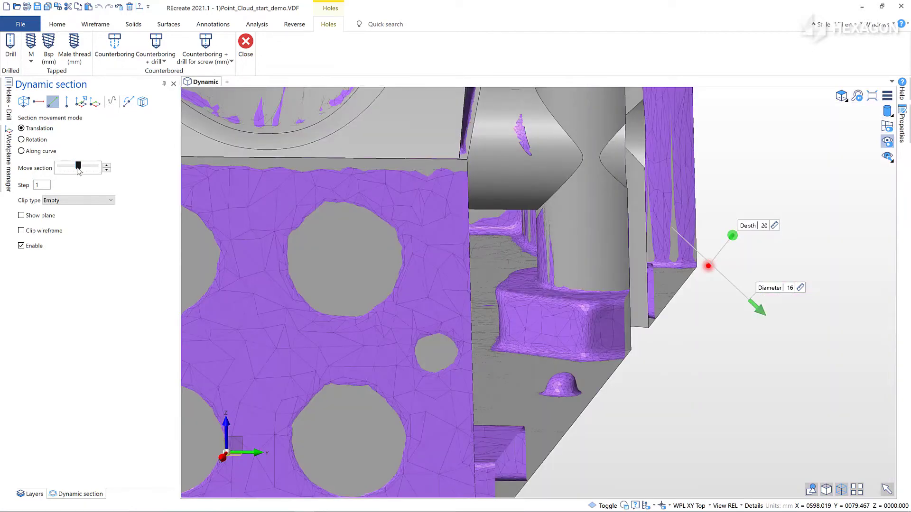
{"action": "scroll", "coordinate": [78, 168], "scroll_direction": "up", "scroll_amount": 3}
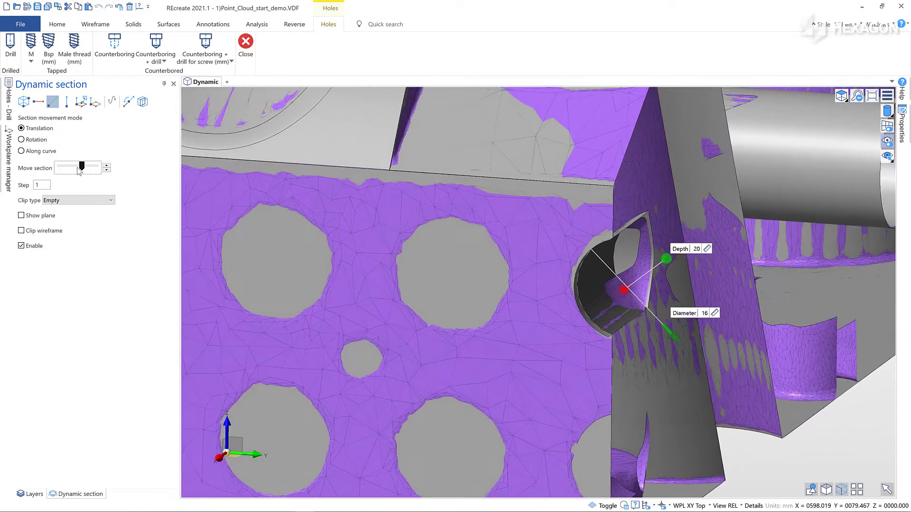
Reduce the end-face hole's depth to 18 mm to match the scanned hole and confirm the drill.
{"action": "scroll", "coordinate": [488, 243], "scroll_direction": "up", "scroll_amount": 5}
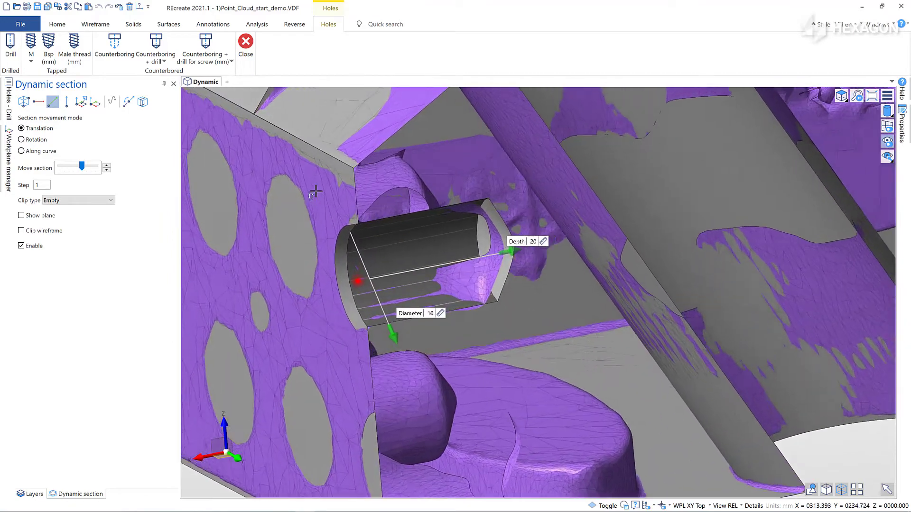
{"action": "middle_click_drag", "start_coordinate": [543, 220], "coordinate": [685, 259]}
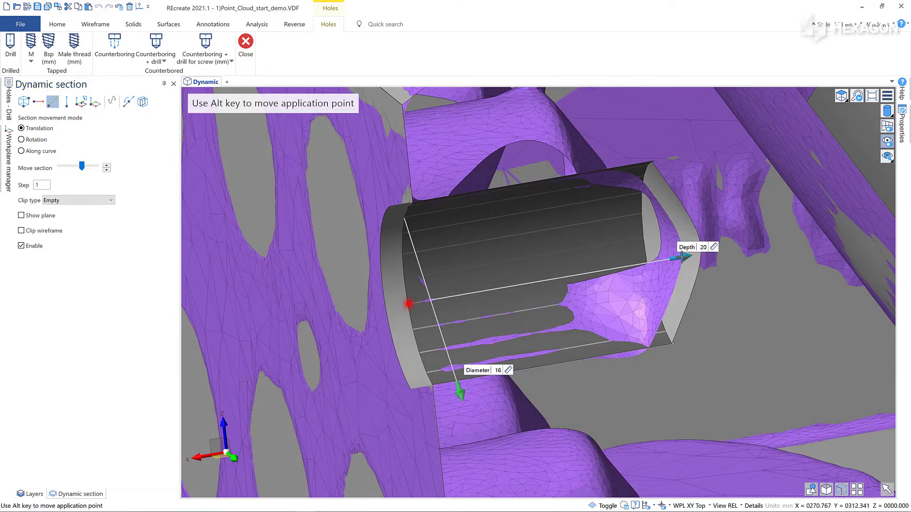
{"action": "left_click_drag", "start_coordinate": [669, 259], "coordinate": [660, 260]}
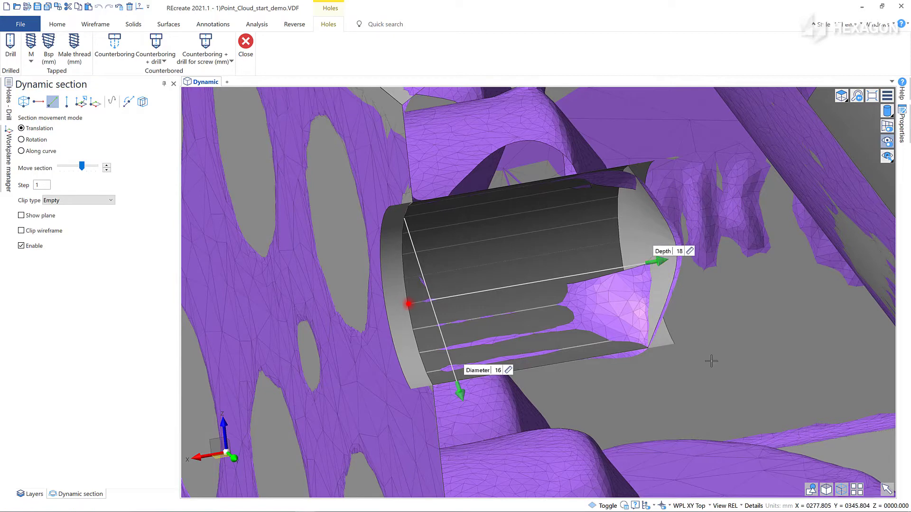
{"action": "middle_click_drag", "start_coordinate": [711, 361], "coordinate": [626, 293]}
{"action": "right_click", "coordinate": [567, 264]}
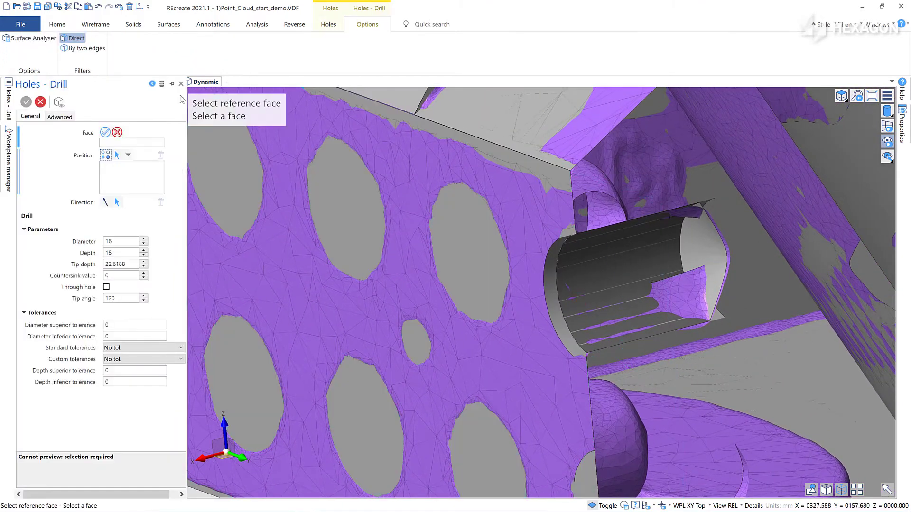
End the hole drilling and hide the Details layer so only the mesh, solid and workplane layers stay shown.
{"action": "left_click", "coordinate": [181, 83]}
{"action": "left_click", "coordinate": [174, 83]}
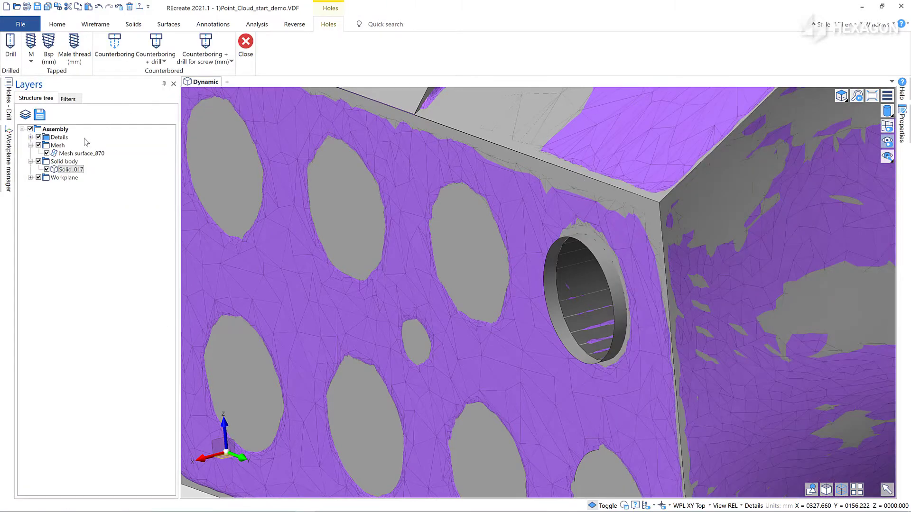
{"action": "left_click", "coordinate": [38, 137]}
{"action": "scroll", "coordinate": [372, 290], "scroll_direction": "down", "scroll_amount": 3}
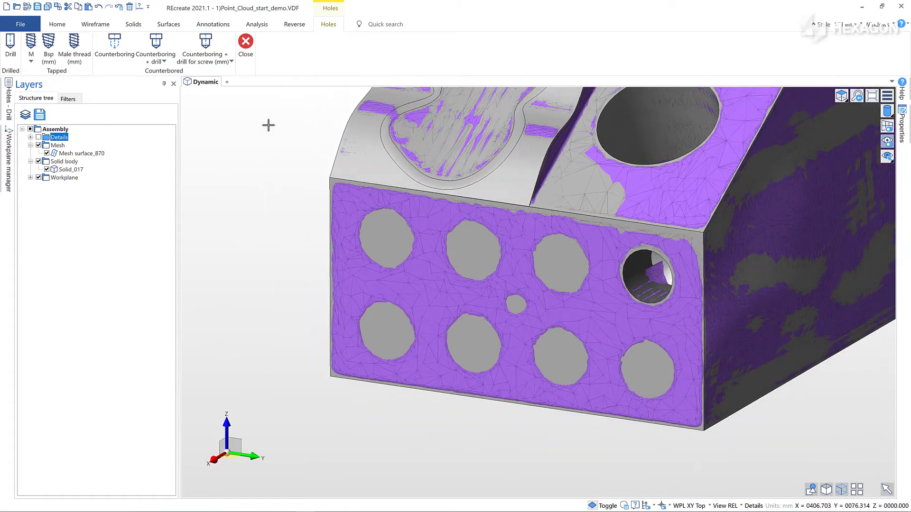
{"action": "left_click", "coordinate": [246, 42]}
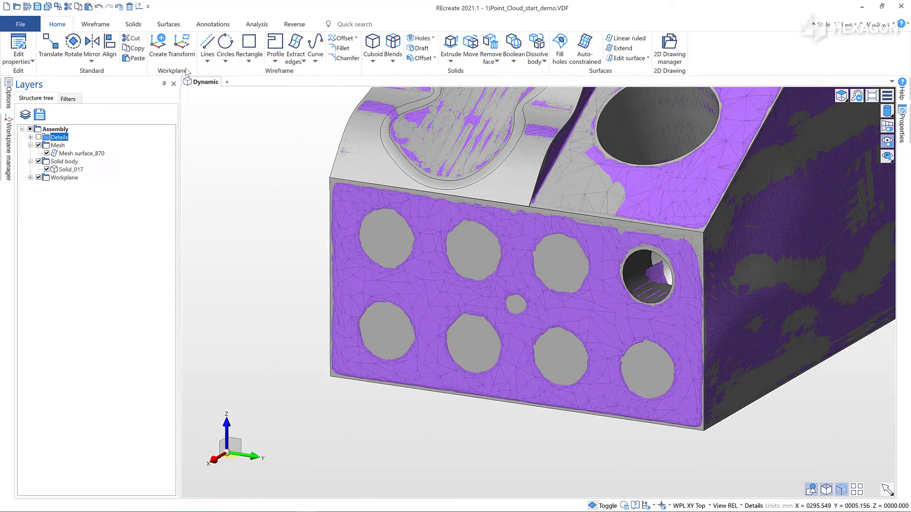
Start a feature pattern on the solid using the cylindrical and conical faces of the drilled end-face hole.
{"action": "left_click", "coordinate": [133, 24]}
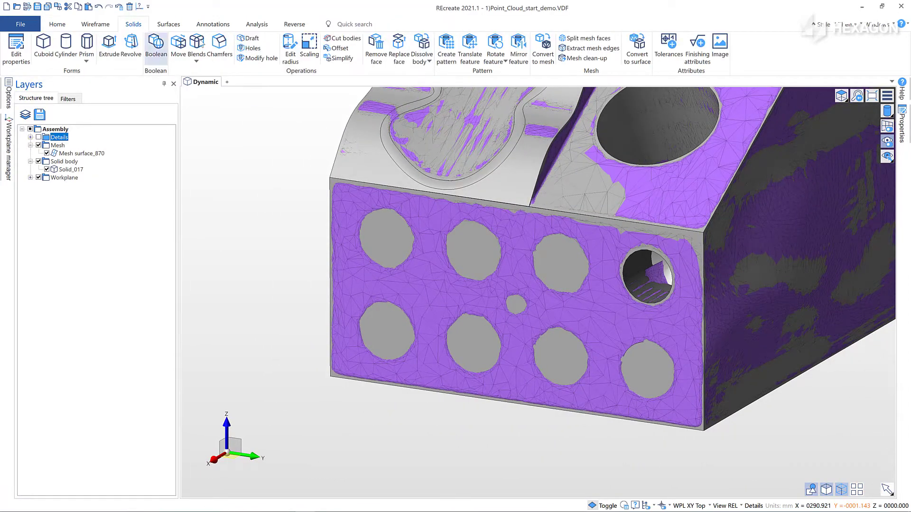
{"action": "left_click", "coordinate": [447, 48]}
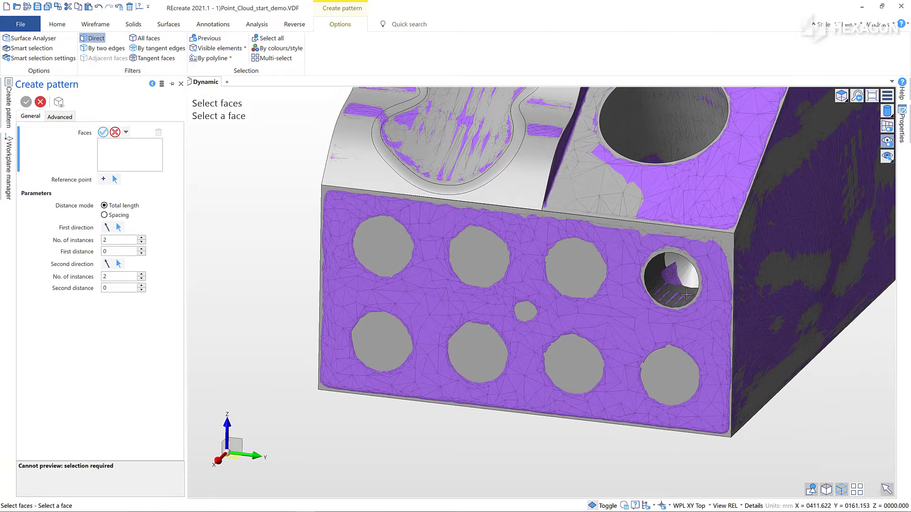
{"action": "left_click", "coordinate": [686, 295]}
{"action": "left_click", "coordinate": [678, 288]}
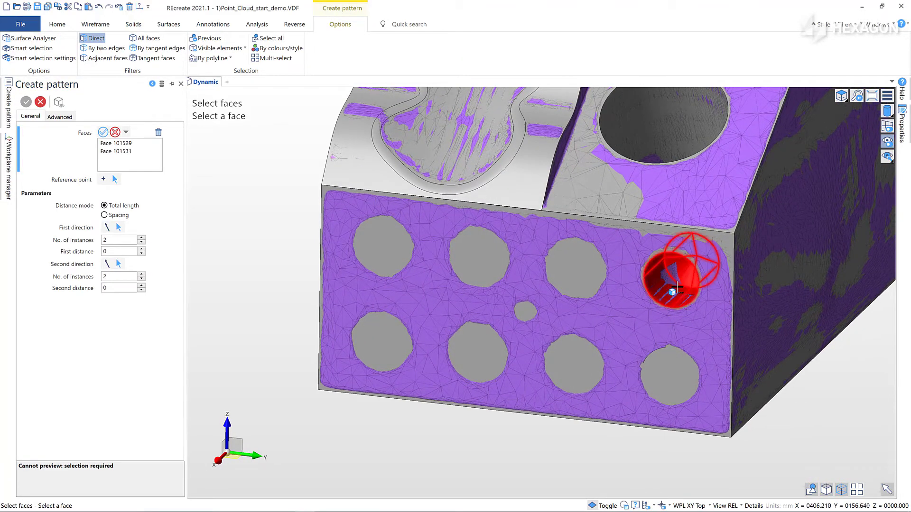
{"action": "right_click", "coordinate": [677, 287]}
{"action": "scroll", "coordinate": [678, 286], "scroll_direction": "up", "scroll_amount": 3}
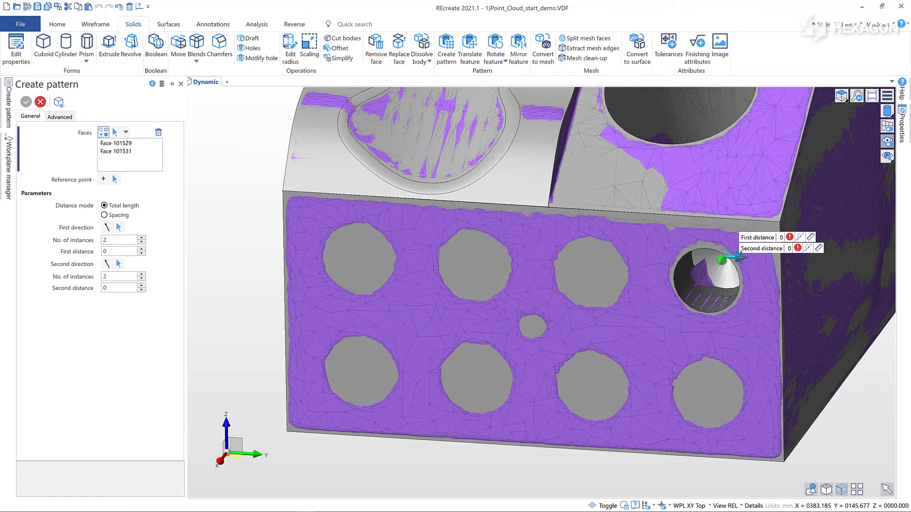
Pattern the hole along the end face's upper row with 4 instances over a total second distance of -84 mm.
{"action": "left_click_drag", "start_coordinate": [740, 256], "coordinate": [626, 251]}
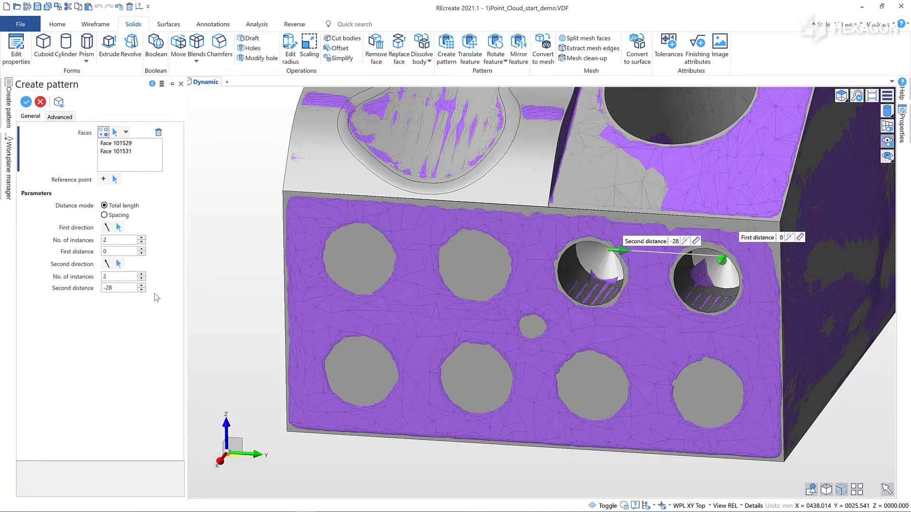
{"action": "left_click", "coordinate": [142, 274]}
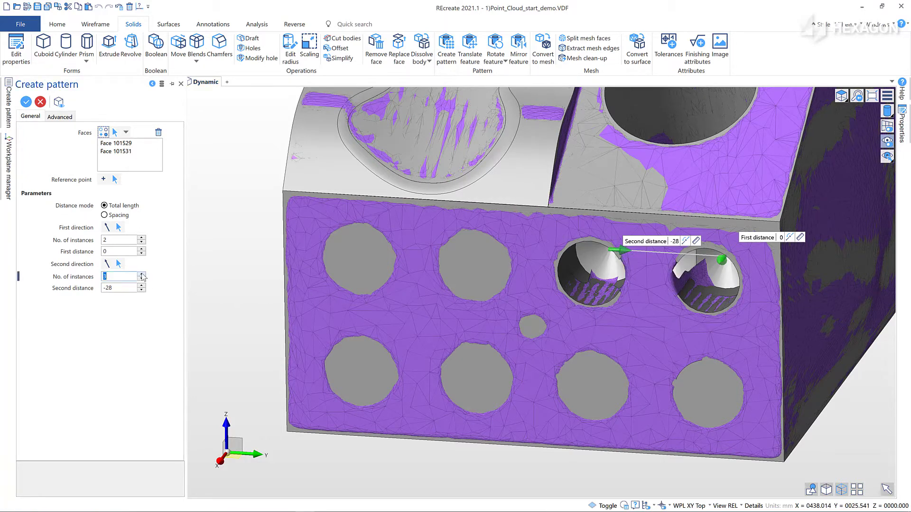
{"action": "left_click", "coordinate": [141, 274]}
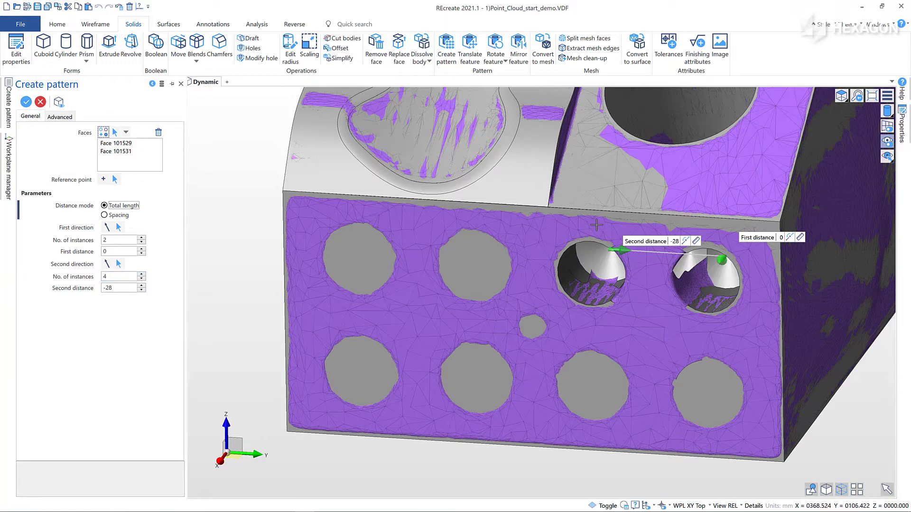
{"action": "left_click_drag", "start_coordinate": [623, 251], "coordinate": [391, 248]}
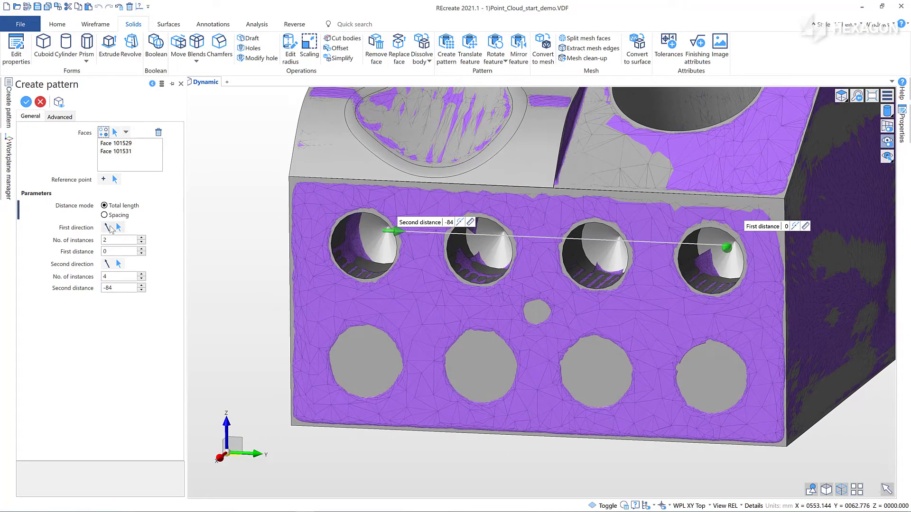
Set the pattern's first direction along the end face's vertical edge with a 28 mm distance for 2 rows and confirm.
{"action": "left_click", "coordinate": [109, 228]}
{"action": "left_click", "coordinate": [288, 250]}
{"action": "right_click", "coordinate": [242, 296]}
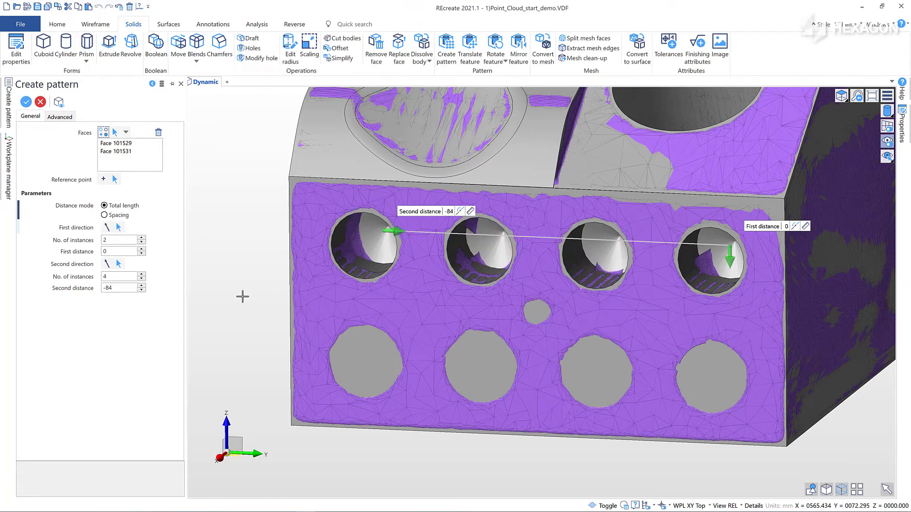
{"action": "left_click_drag", "start_coordinate": [731, 260], "coordinate": [722, 378]}
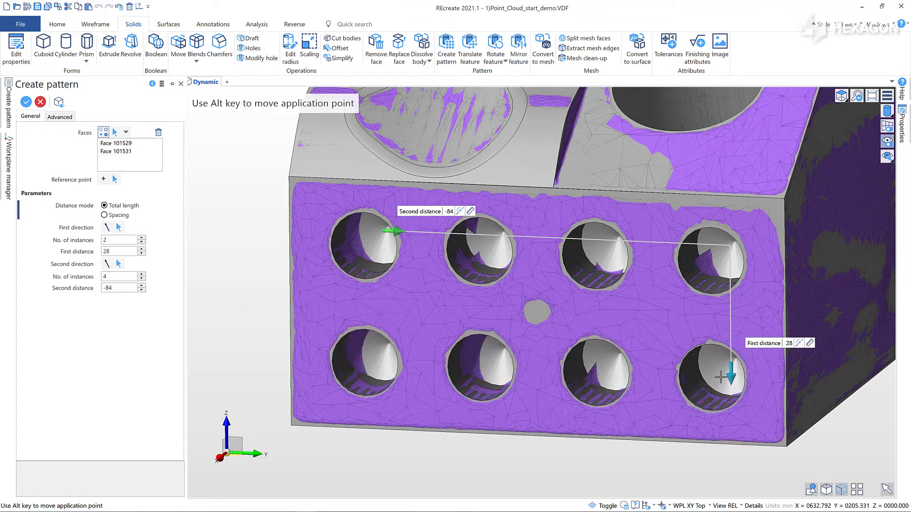
{"action": "right_click", "coordinate": [853, 429]}
{"action": "right_click", "coordinate": [852, 428]}
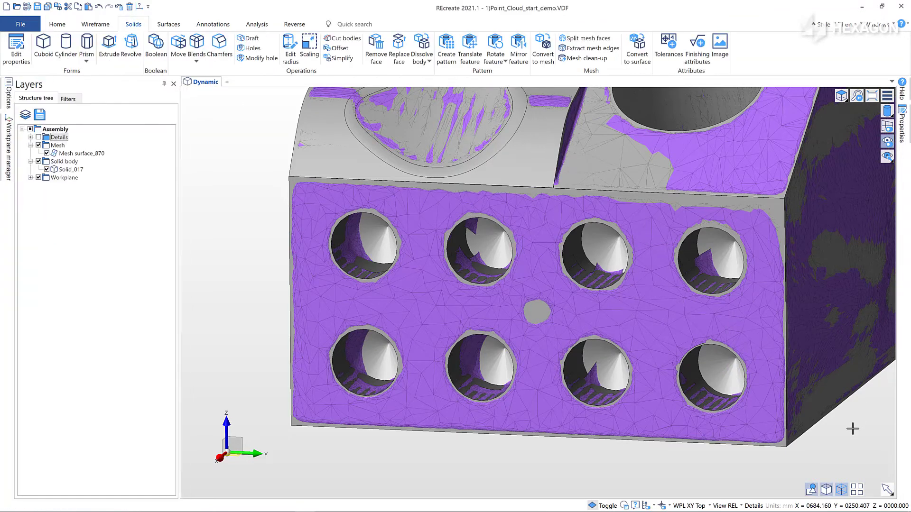
Fit the whole block in view and hide the scan mesh to inspect the bare solid, restoring the mesh again.
{"action": "key", "text": "Home"}
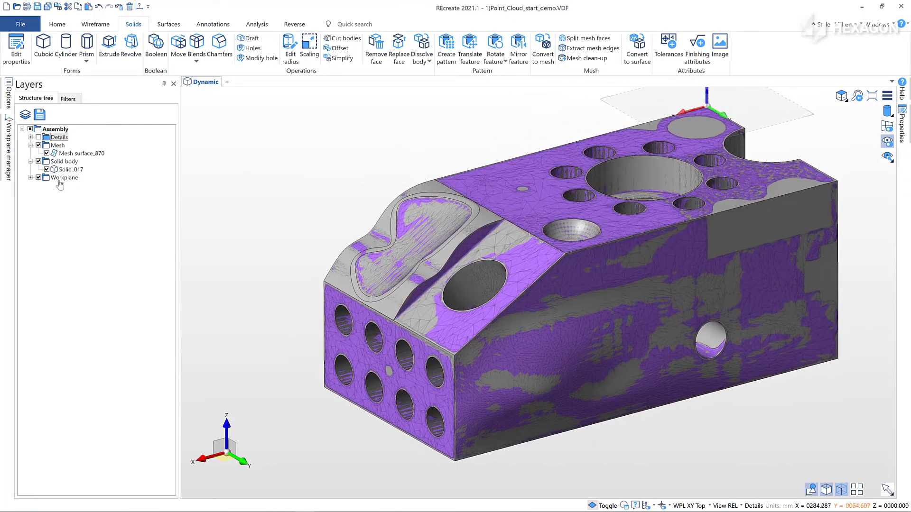
{"action": "left_click", "coordinate": [47, 153]}
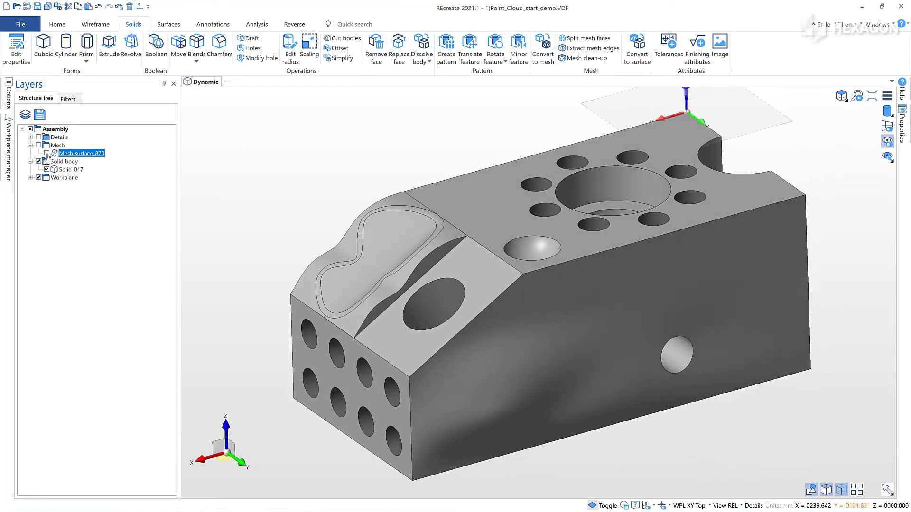
{"action": "left_click", "coordinate": [46, 153]}
Run a cloud/mesh comparison with the scan mesh as first element and the solid as second, using 8 ranges.
{"action": "left_click", "coordinate": [294, 26]}
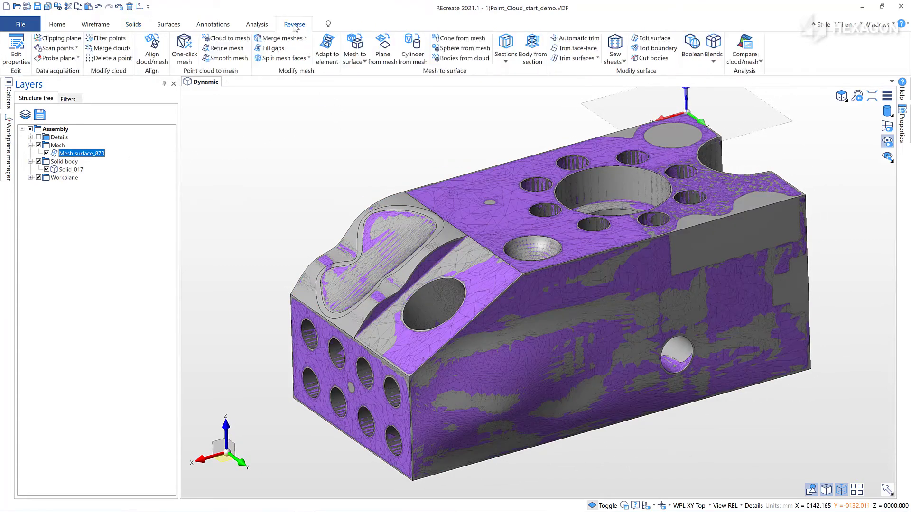
{"action": "left_click", "coordinate": [744, 50]}
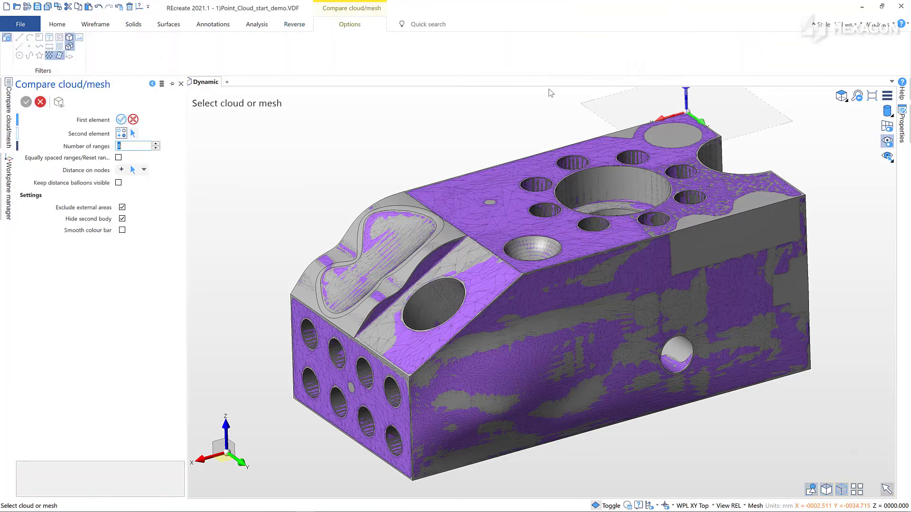
{"action": "left_click", "coordinate": [436, 198]}
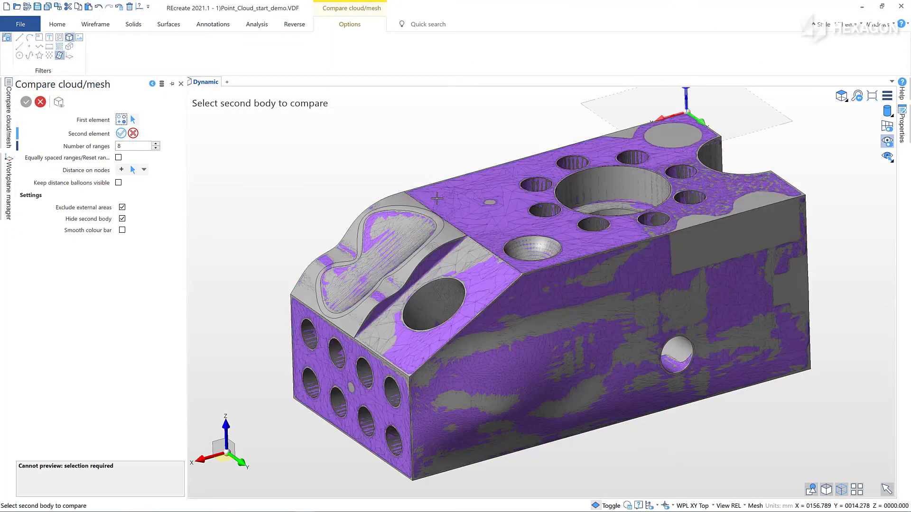
{"action": "left_click", "coordinate": [390, 208]}
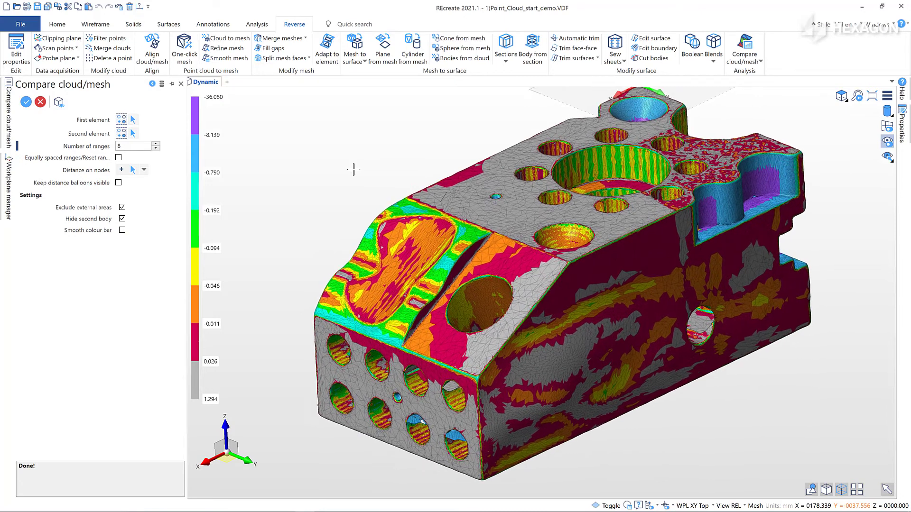
Add node distance balloons on the flat top face, beside the curved surface's upper edge, and on the sloped face near the large hole.
{"action": "left_click", "coordinate": [131, 169]}
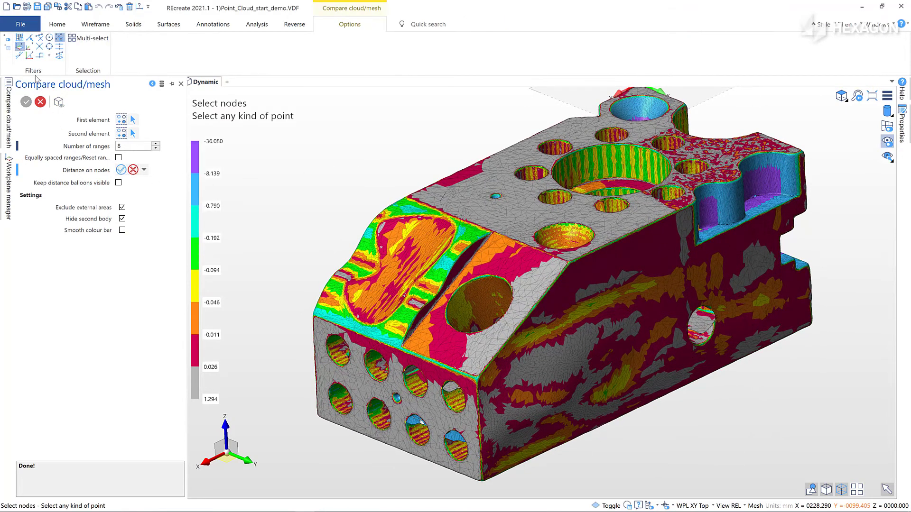
{"action": "left_click", "coordinate": [39, 38]}
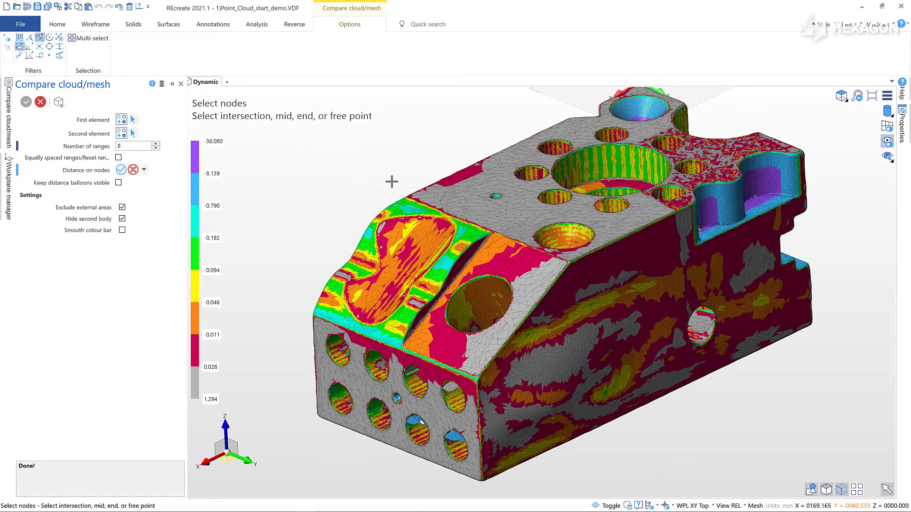
{"action": "left_click", "coordinate": [452, 202]}
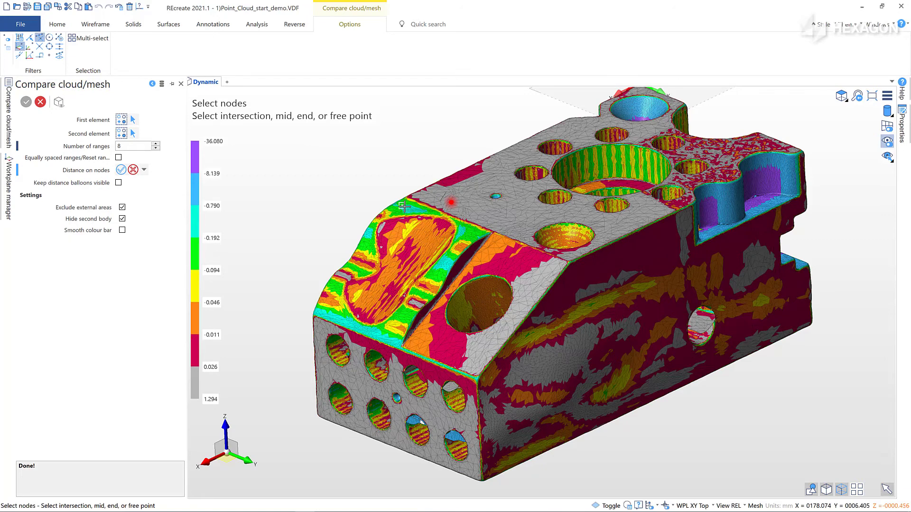
{"action": "left_click", "coordinate": [444, 346]}
{"action": "right_click", "coordinate": [236, 294]}
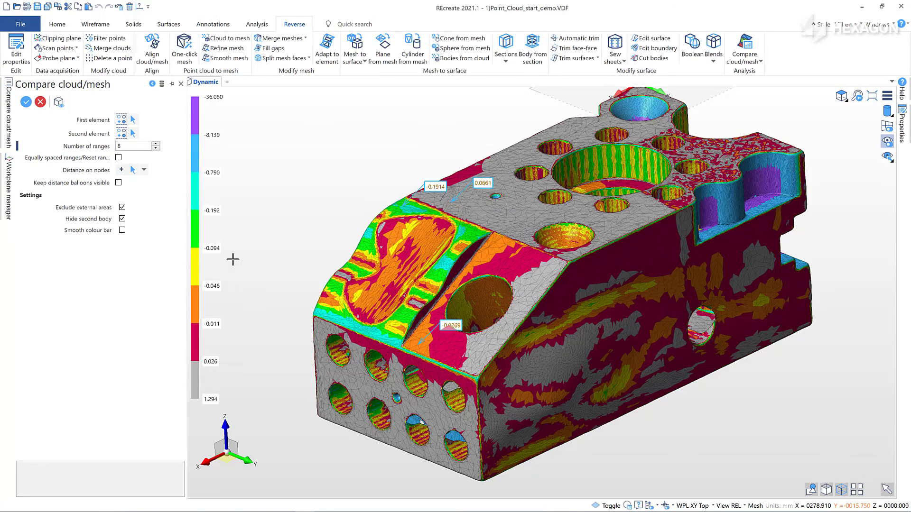
Reposition the distance balloons near the curved surface's upper edge and on the sloped face clear of their measured points.
{"action": "scroll", "coordinate": [233, 260], "scroll_direction": "up", "scroll_amount": 4}
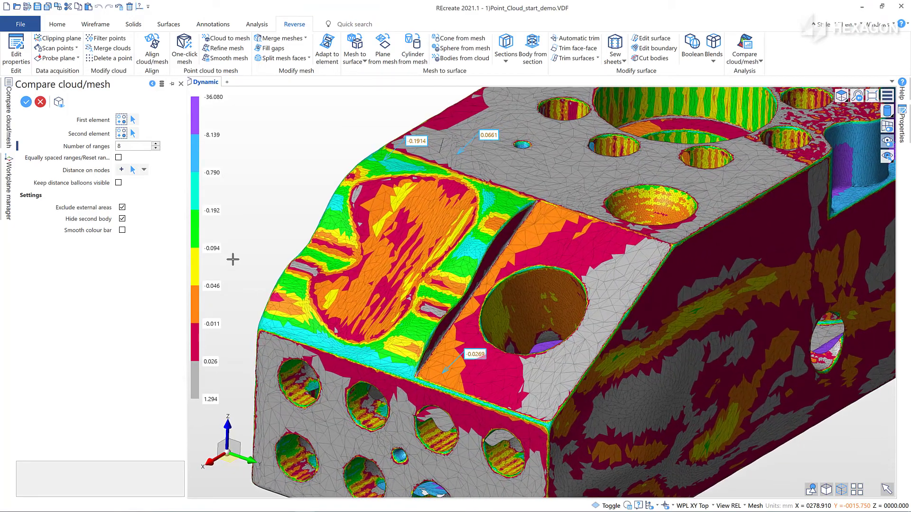
{"action": "scroll", "coordinate": [233, 260], "scroll_direction": "up", "scroll_amount": 2}
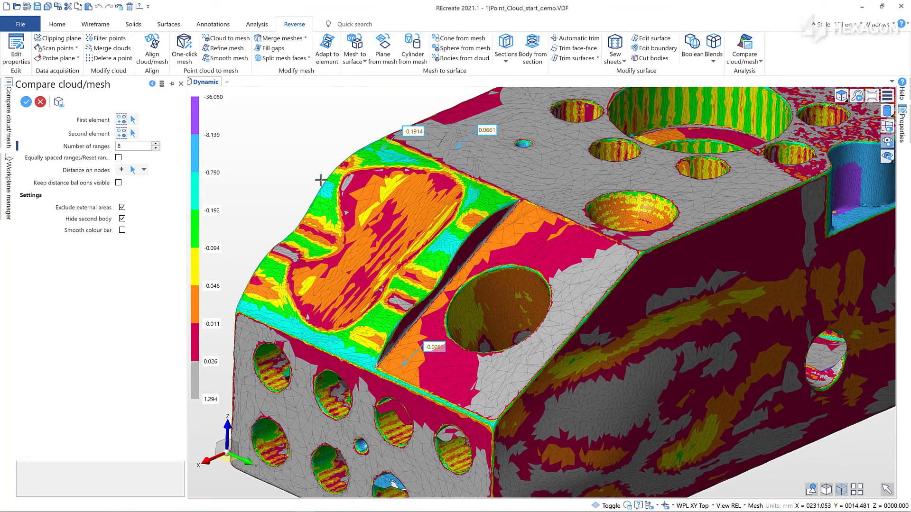
{"action": "left_click_drag", "start_coordinate": [416, 138], "coordinate": [370, 124]}
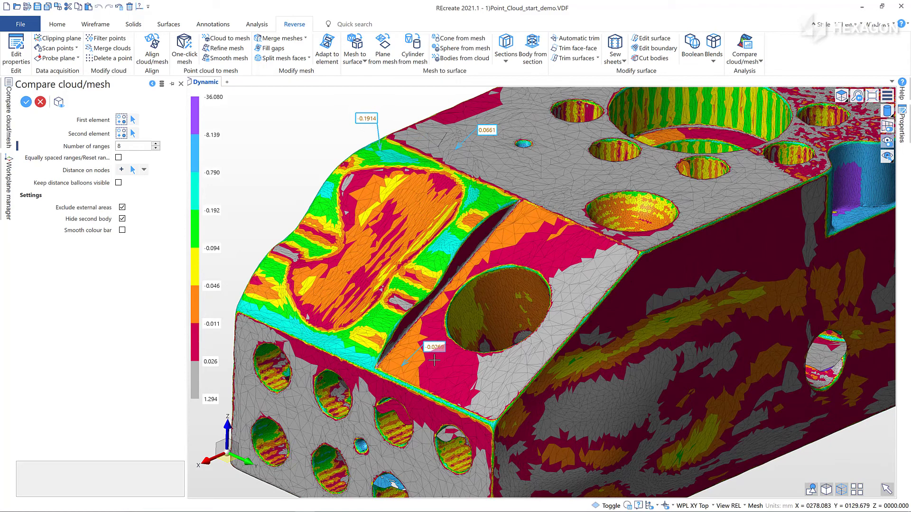
{"action": "left_click_drag", "start_coordinate": [430, 348], "coordinate": [436, 329]}
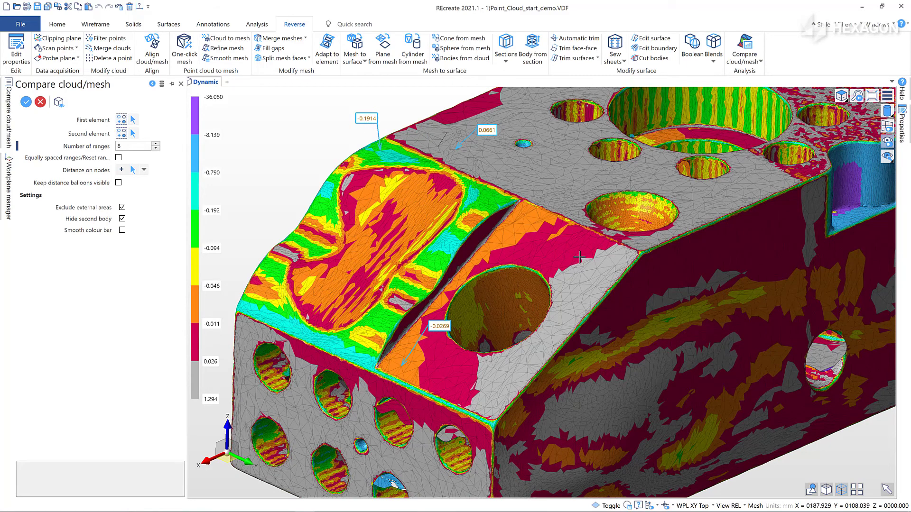